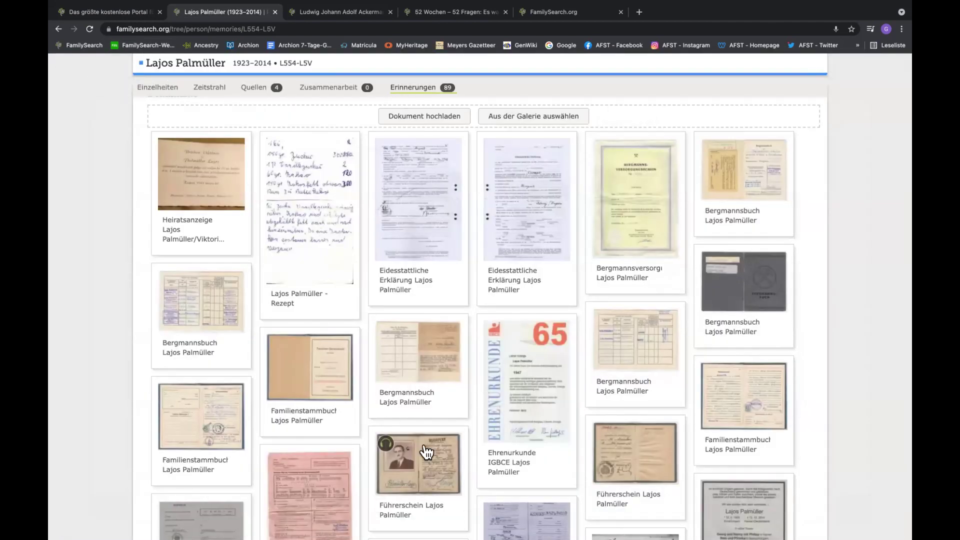
{"action": "scroll", "coordinate": [426, 452], "scroll_direction": "down", "scroll_amount": 2}
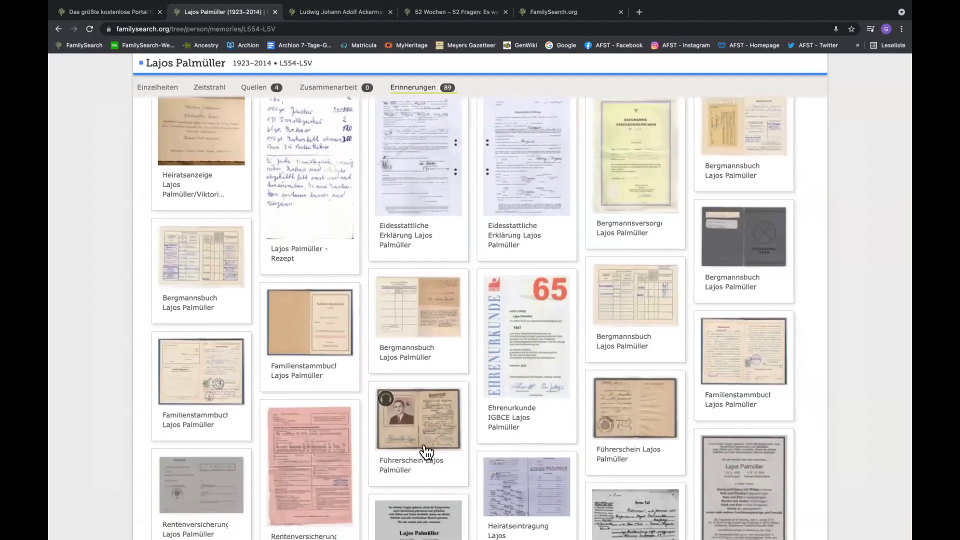
{"action": "scroll", "coordinate": [427, 453], "scroll_direction": "down", "scroll_amount": 1}
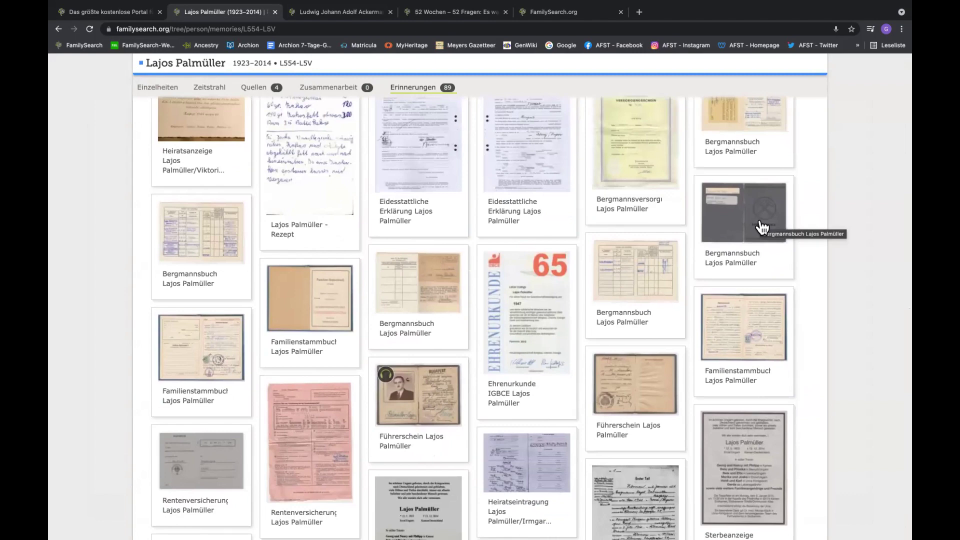
{"action": "scroll", "coordinate": [679, 245], "scroll_direction": "down", "scroll_amount": 7}
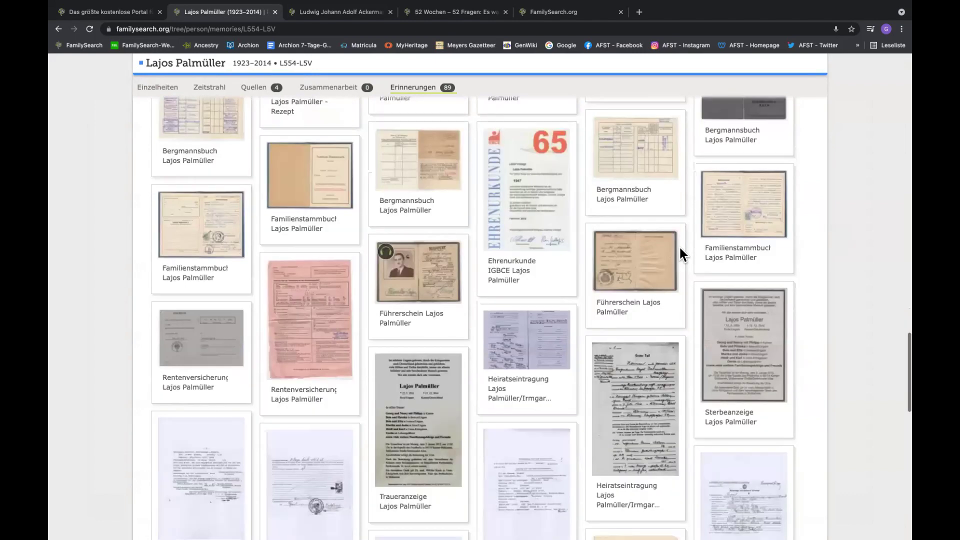
{"action": "scroll", "coordinate": [683, 250], "scroll_direction": "down", "scroll_amount": 1}
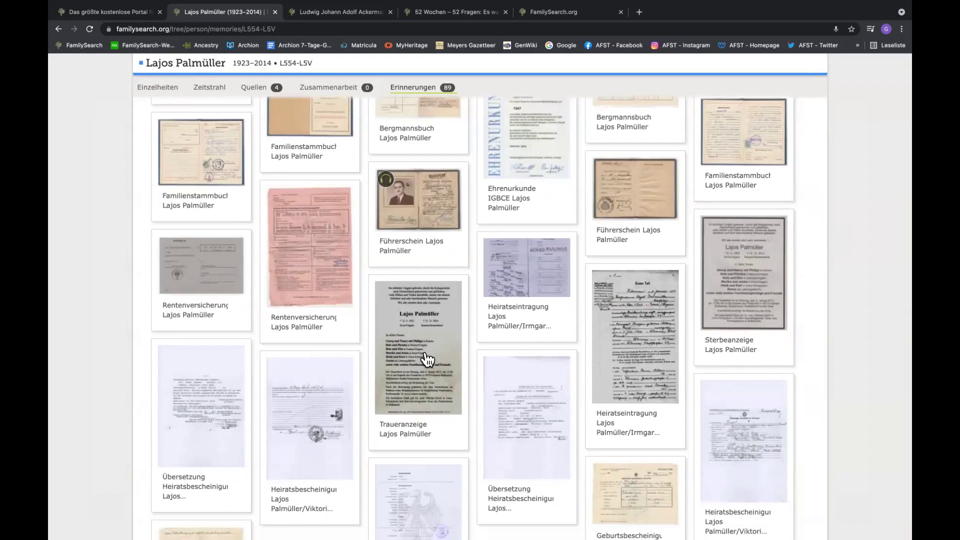
{"action": "scroll", "coordinate": [298, 430], "scroll_direction": "down", "scroll_amount": 8}
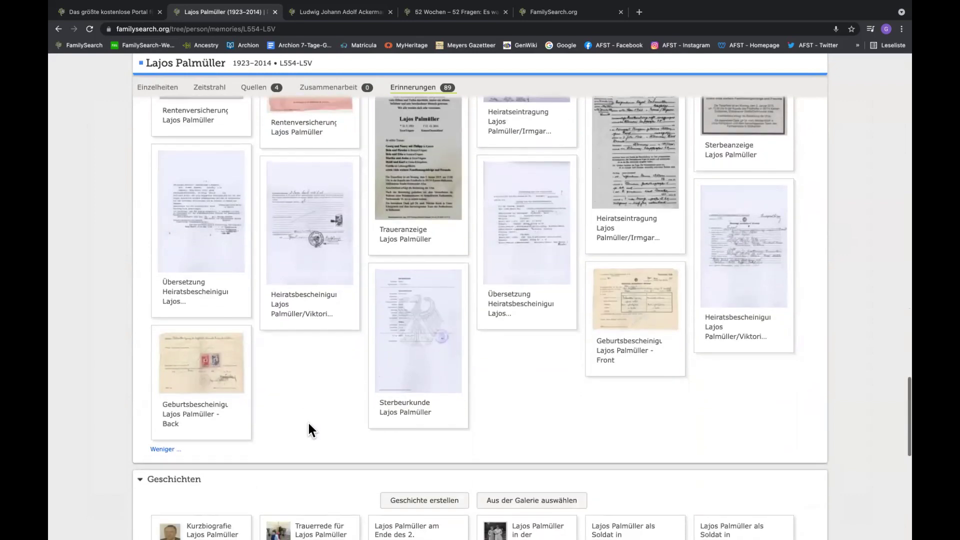
{"action": "scroll", "coordinate": [308, 423], "scroll_direction": "up", "scroll_amount": 1}
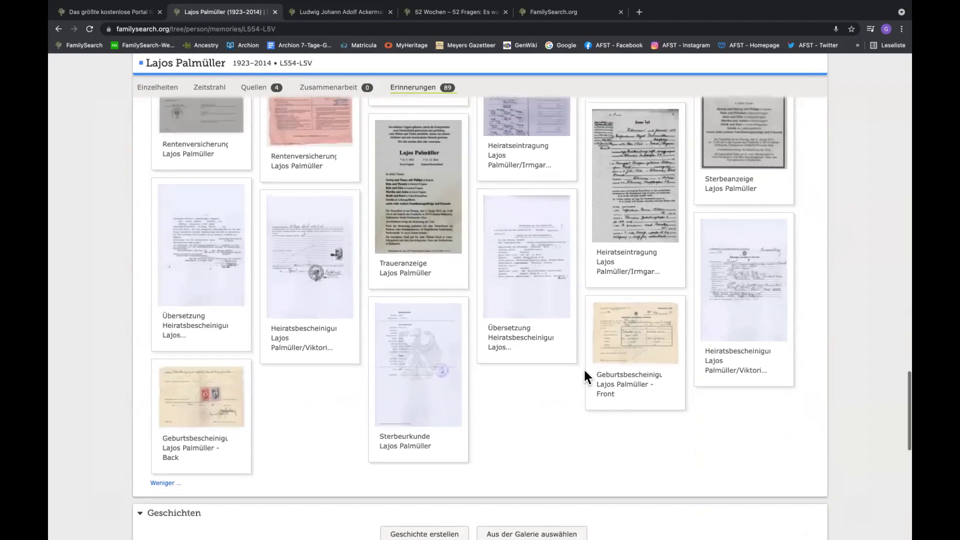
{"action": "scroll", "coordinate": [580, 383], "scroll_direction": "up", "scroll_amount": 10}
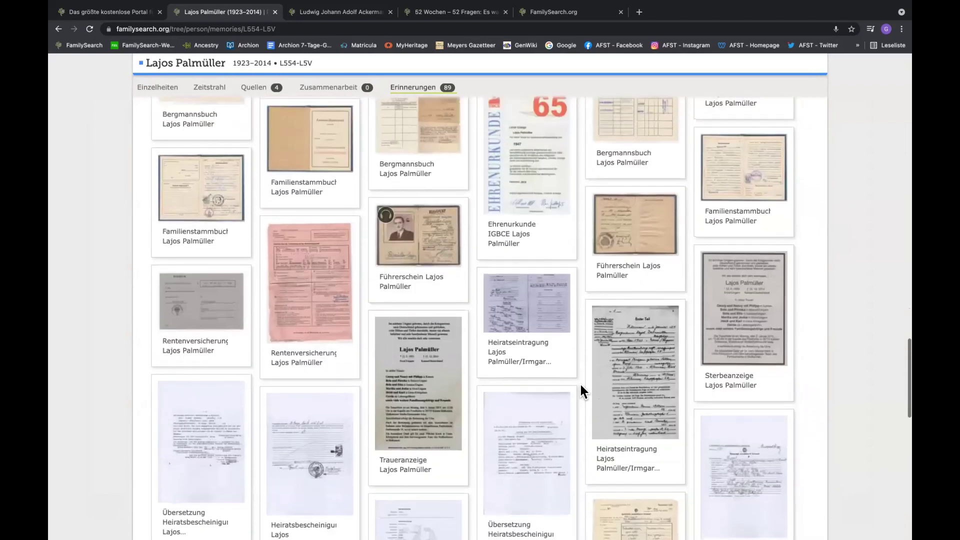
{"action": "scroll", "coordinate": [581, 385], "scroll_direction": "up", "scroll_amount": 2}
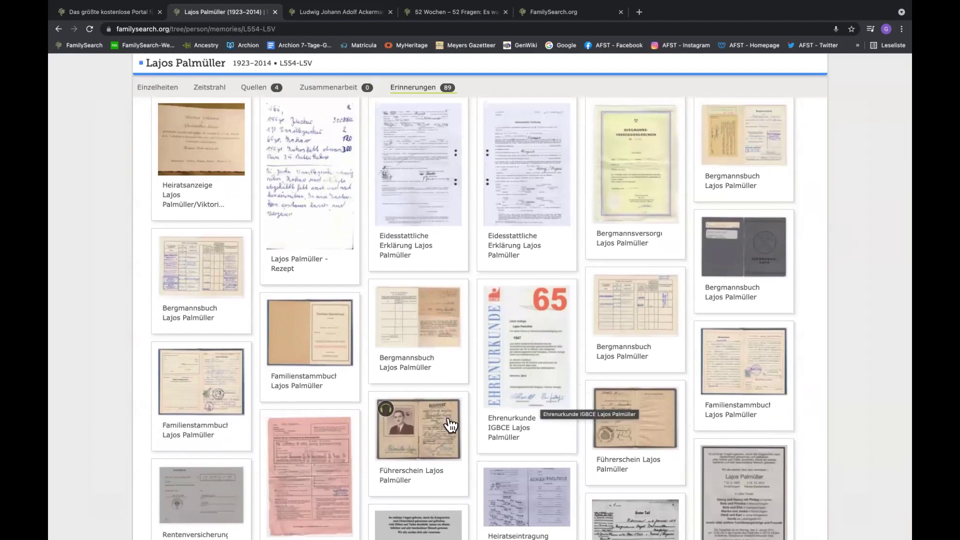
{"action": "left_click", "coordinate": [414, 425]}
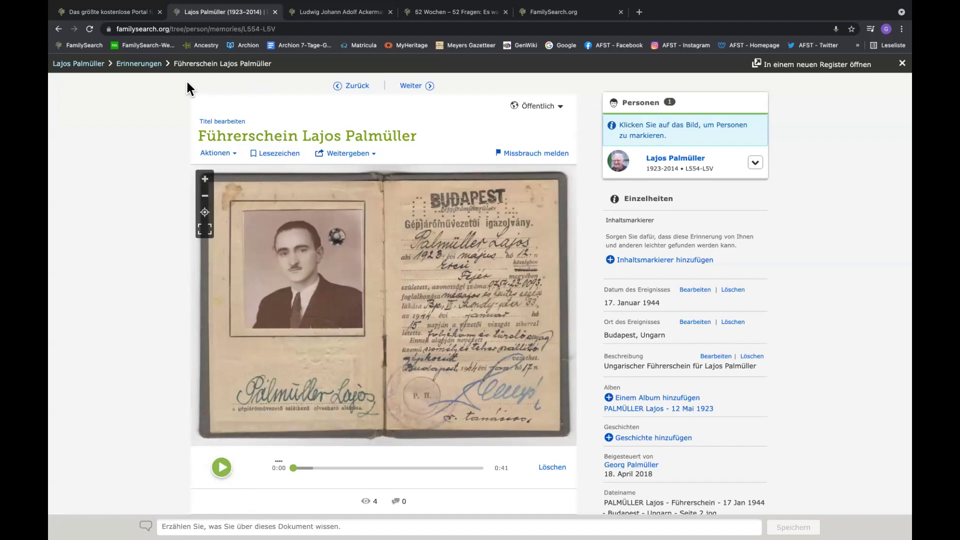
{"action": "left_click", "coordinate": [140, 64]}
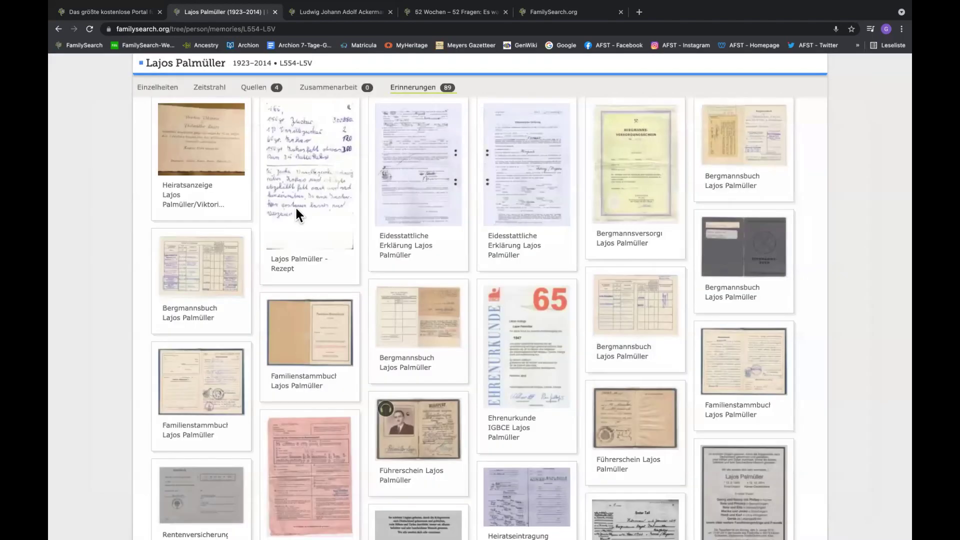
{"action": "scroll", "coordinate": [393, 309], "scroll_direction": "down", "scroll_amount": 3}
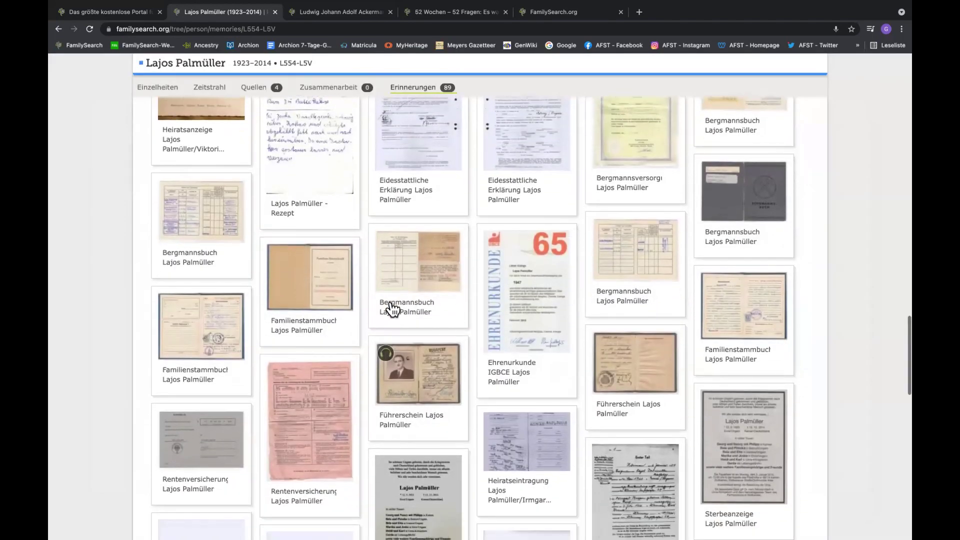
{"action": "scroll", "coordinate": [393, 309], "scroll_direction": "down", "scroll_amount": 8}
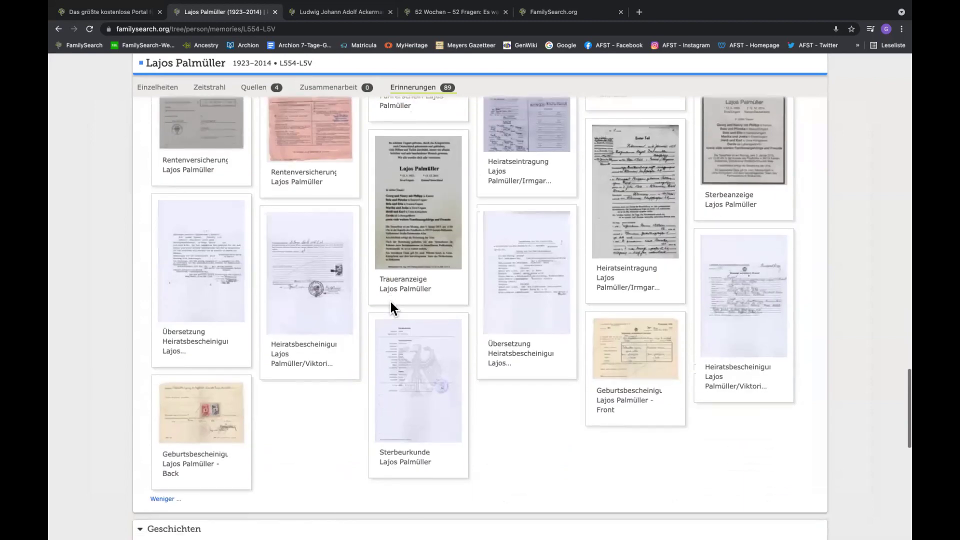
{"action": "scroll", "coordinate": [391, 302], "scroll_direction": "down", "scroll_amount": 2}
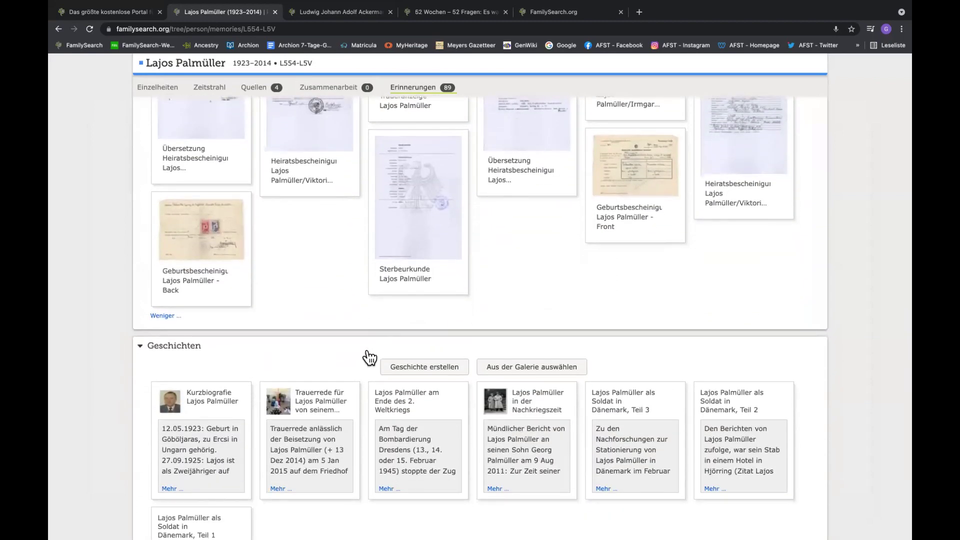
{"action": "scroll", "coordinate": [369, 357], "scroll_direction": "down", "scroll_amount": 3}
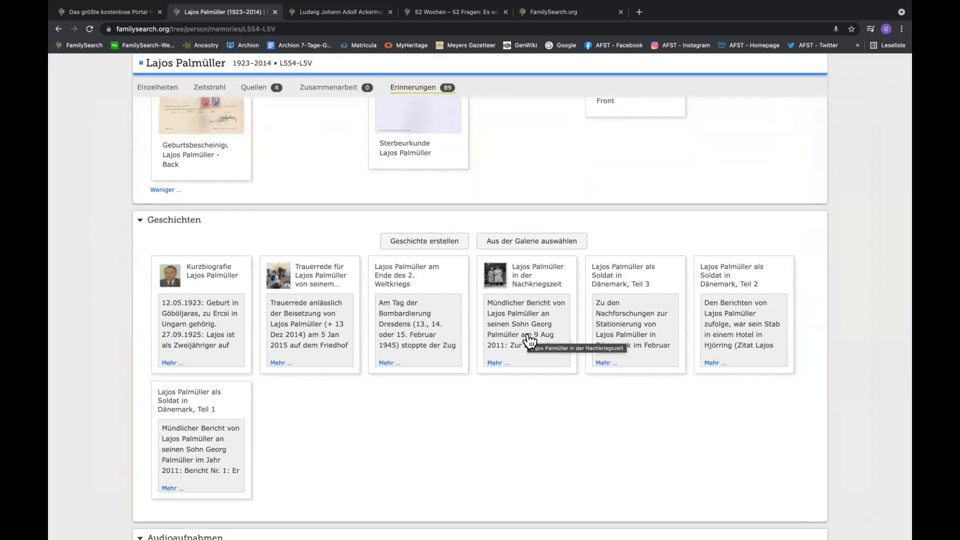
{"action": "left_click", "coordinate": [496, 364]}
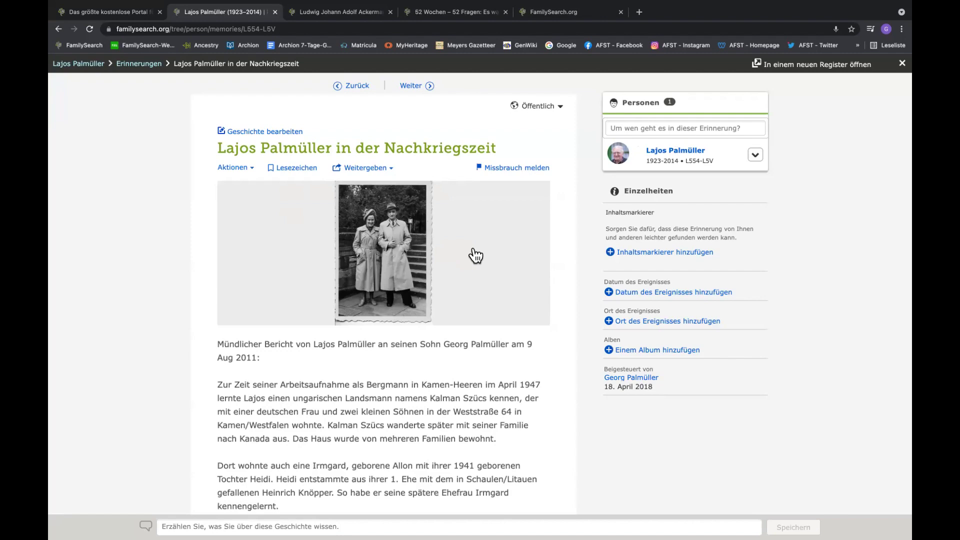
{"action": "scroll", "coordinate": [475, 256], "scroll_direction": "down", "scroll_amount": 3}
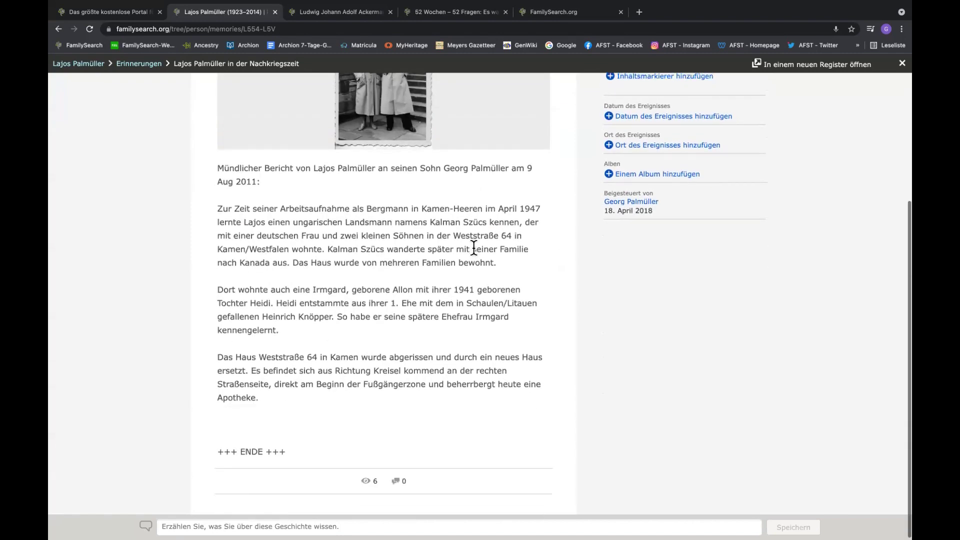
{"action": "scroll", "coordinate": [473, 247], "scroll_direction": "up", "scroll_amount": 1}
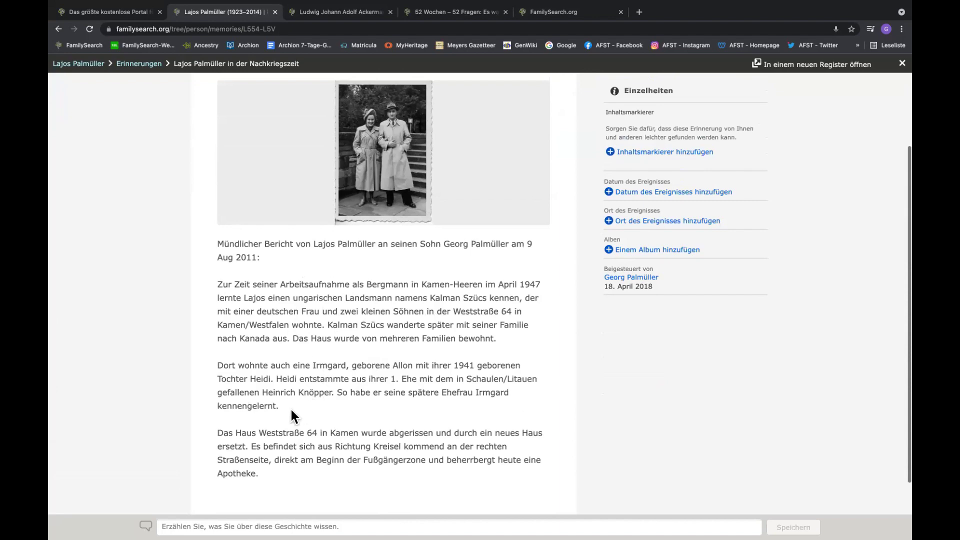
{"action": "scroll", "coordinate": [312, 286], "scroll_direction": "down", "scroll_amount": 2}
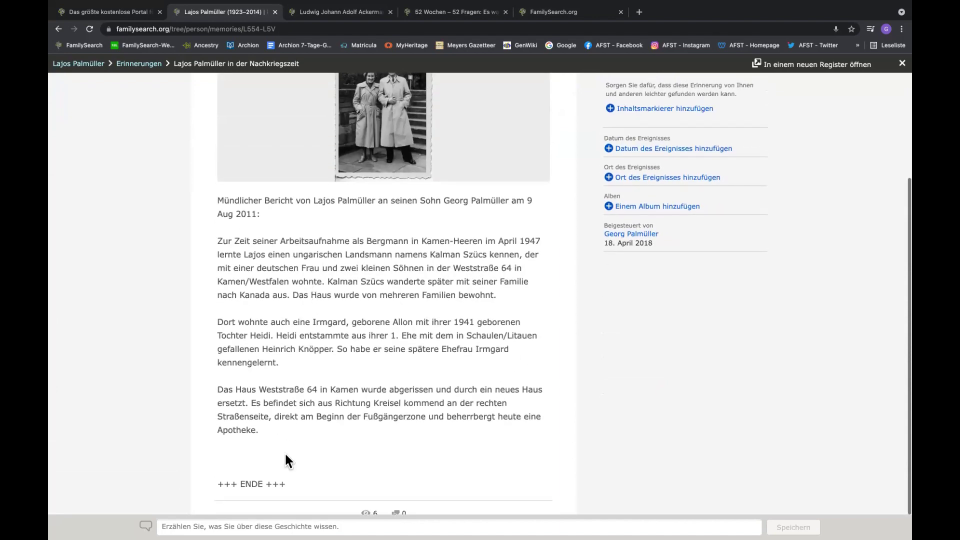
{"action": "scroll", "coordinate": [284, 452], "scroll_direction": "up", "scroll_amount": 3}
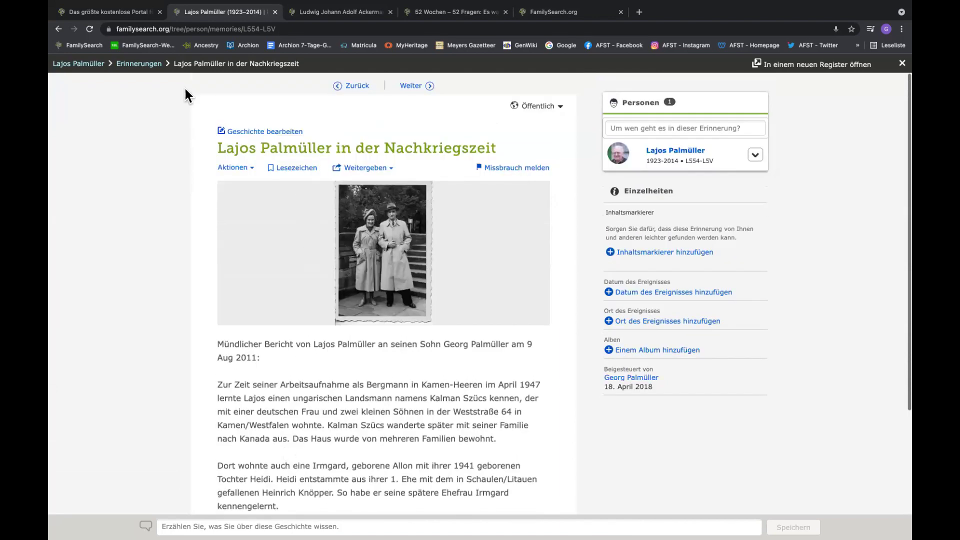
Go back to the Erinnerungen page and bring up the three Audioaufnahmen recordings.
{"action": "left_click", "coordinate": [146, 65]}
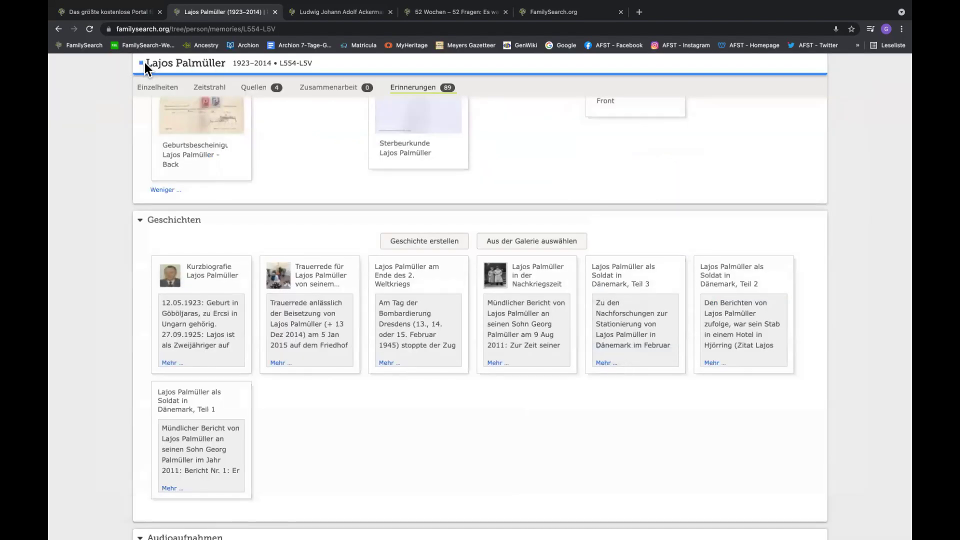
{"action": "scroll", "coordinate": [364, 373], "scroll_direction": "down", "scroll_amount": 3}
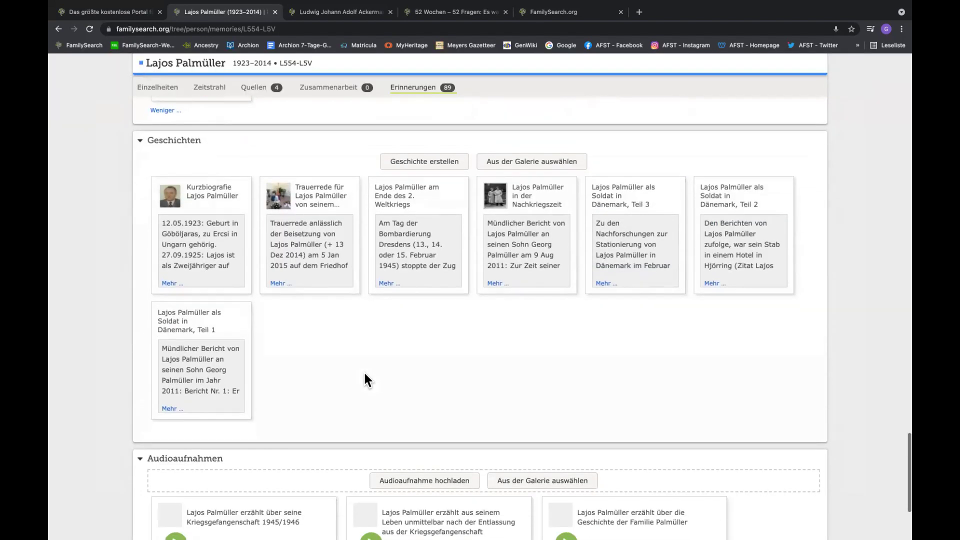
{"action": "scroll", "coordinate": [364, 374], "scroll_direction": "down", "scroll_amount": 2}
{"action": "scroll", "coordinate": [367, 380], "scroll_direction": "down", "scroll_amount": 1}
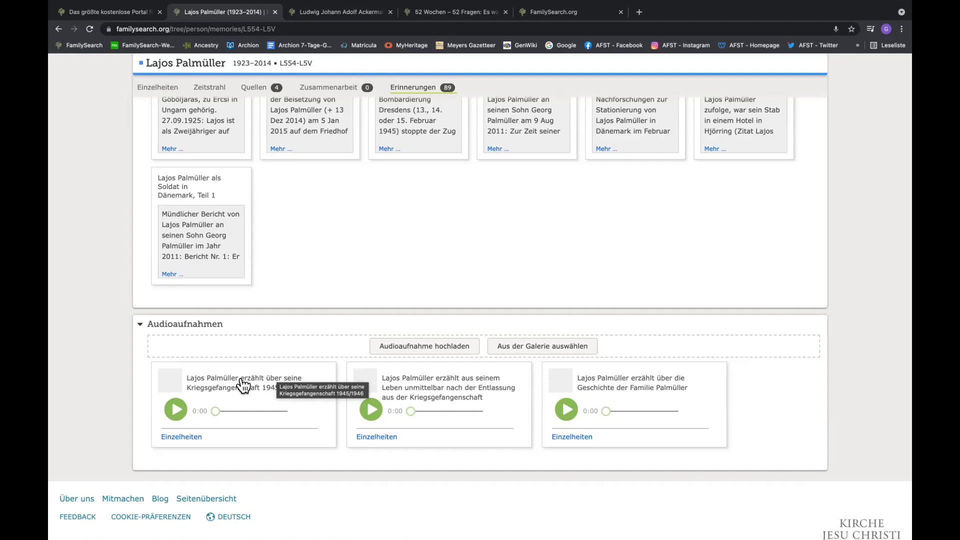
Open and play the Kriegsgefangenschaft 1945/1946 recording, skipping ahead to 0:10.
{"action": "left_click", "coordinate": [241, 380]}
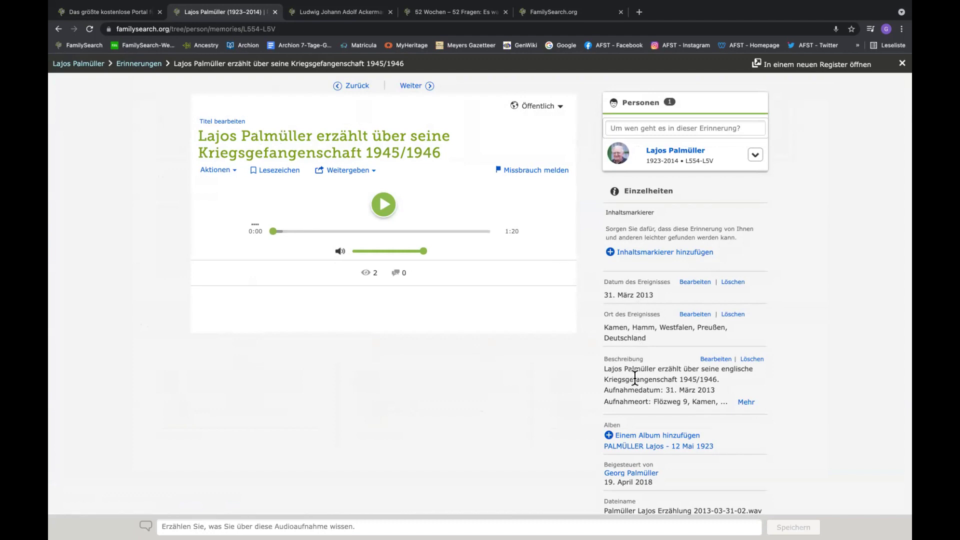
{"action": "left_click", "coordinate": [385, 205]}
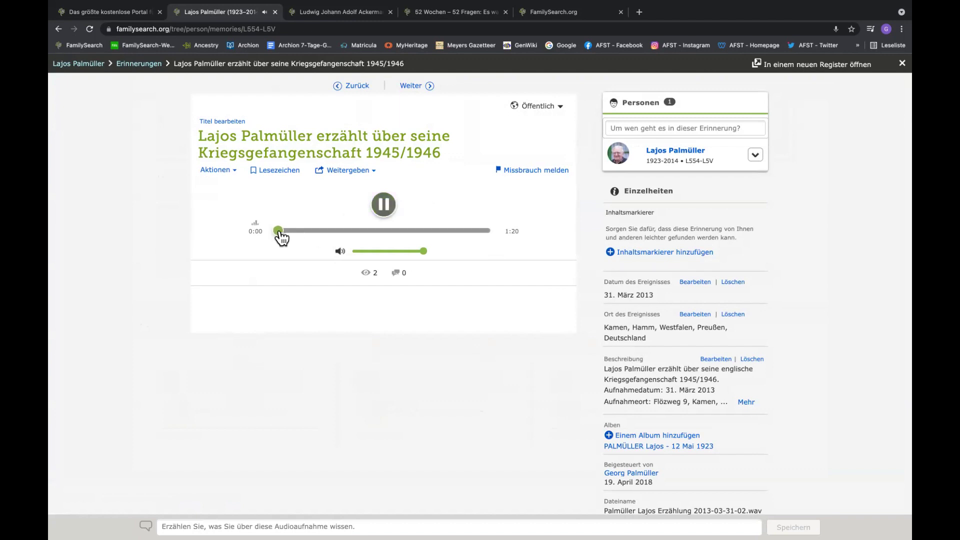
{"action": "left_click_drag", "start_coordinate": [281, 235], "coordinate": [301, 239]}
{"action": "left_click", "coordinate": [379, 210]}
{"action": "left_click", "coordinate": [378, 210]}
{"action": "left_click", "coordinate": [381, 206]}
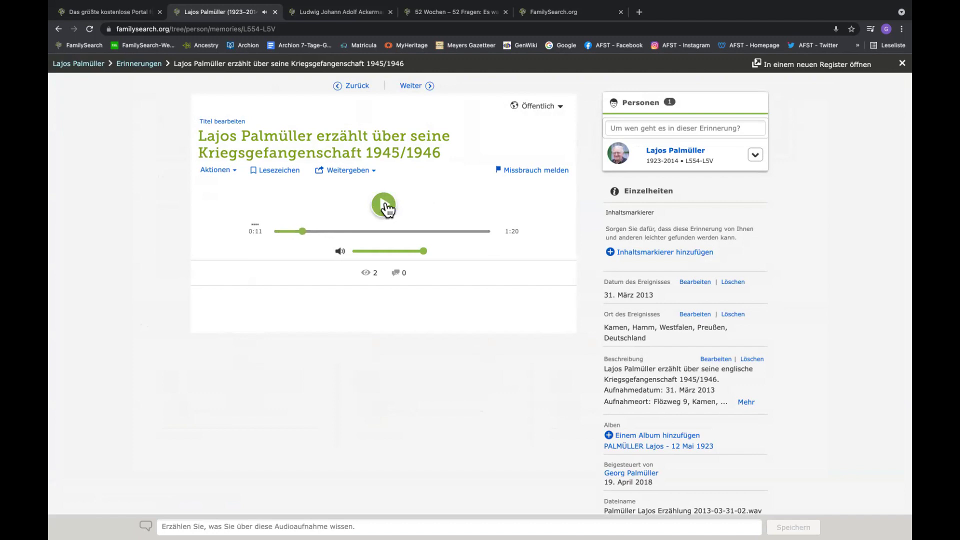
Replay and rewind the recording to 0:02, view its details, then return to the memories list.
{"action": "left_click", "coordinate": [384, 206]}
{"action": "left_click", "coordinate": [383, 205]}
{"action": "left_click_drag", "start_coordinate": [322, 236], "coordinate": [277, 233]}
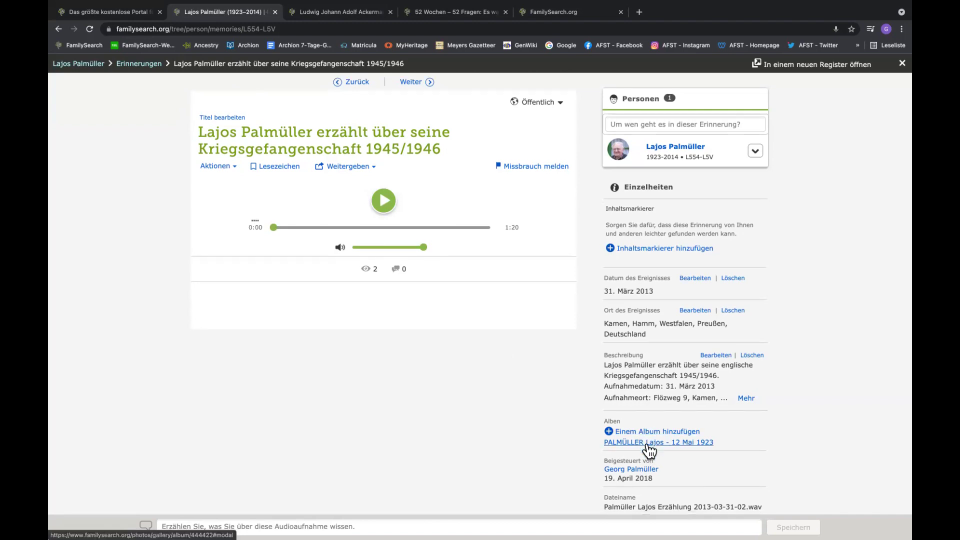
{"action": "scroll", "coordinate": [649, 446], "scroll_direction": "down", "scroll_amount": 1}
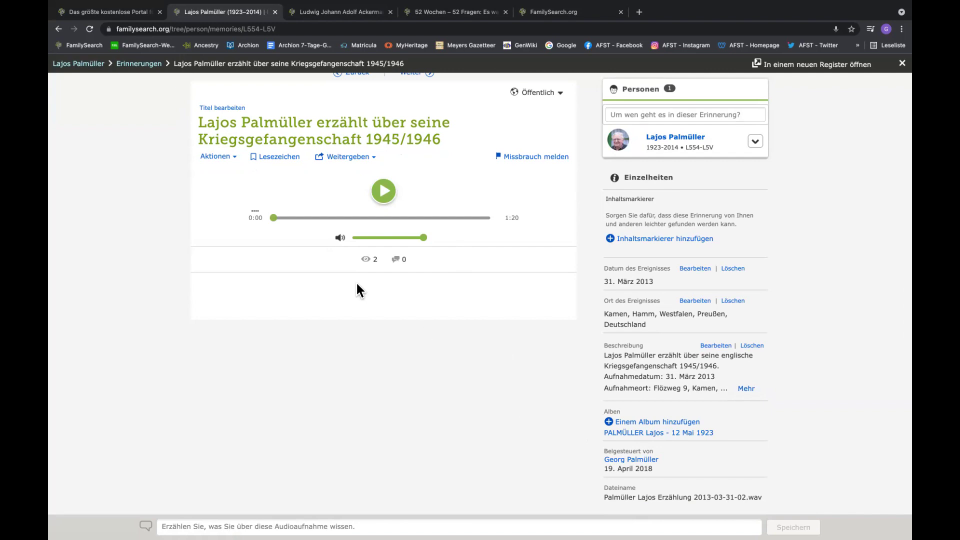
{"action": "left_click", "coordinate": [138, 67]}
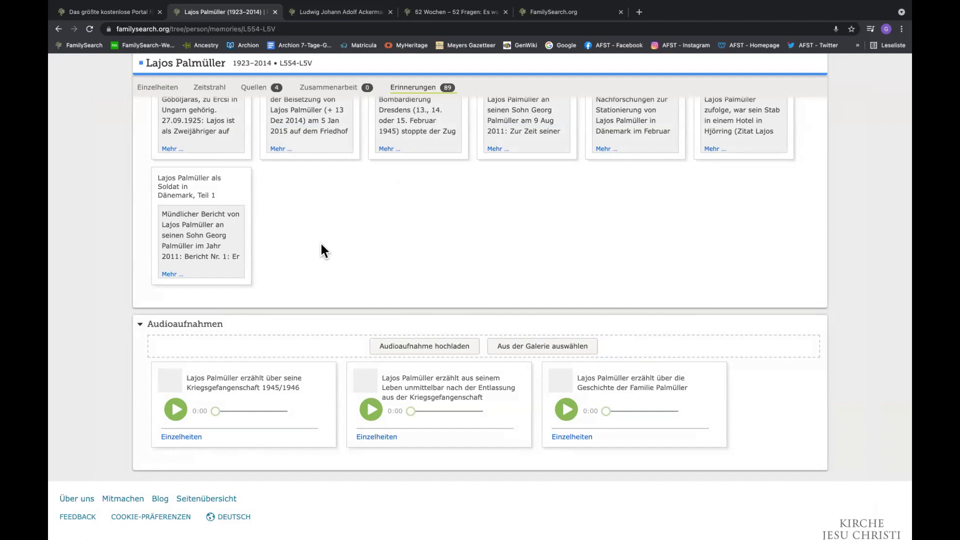
{"action": "scroll", "coordinate": [326, 217], "scroll_direction": "up", "scroll_amount": 10}
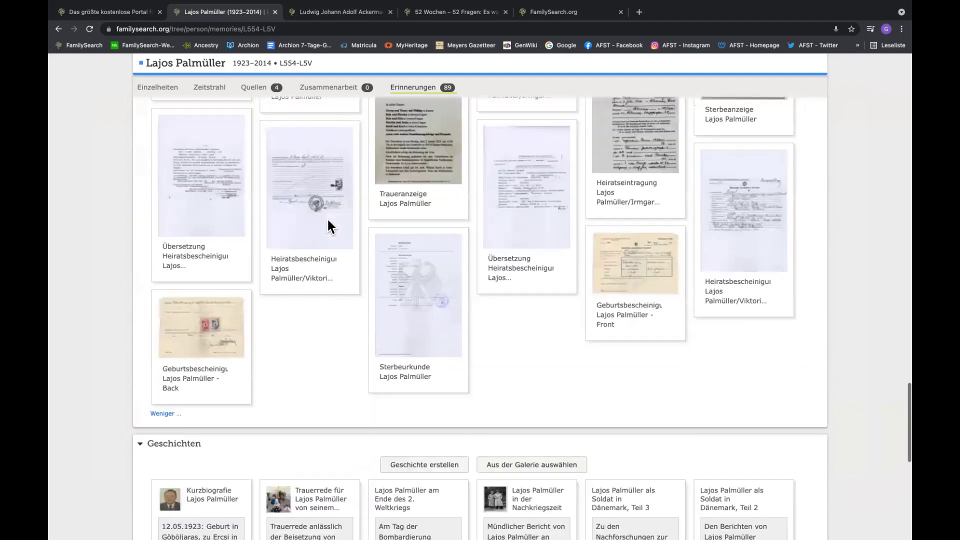
{"action": "scroll", "coordinate": [328, 221], "scroll_direction": "up", "scroll_amount": 15}
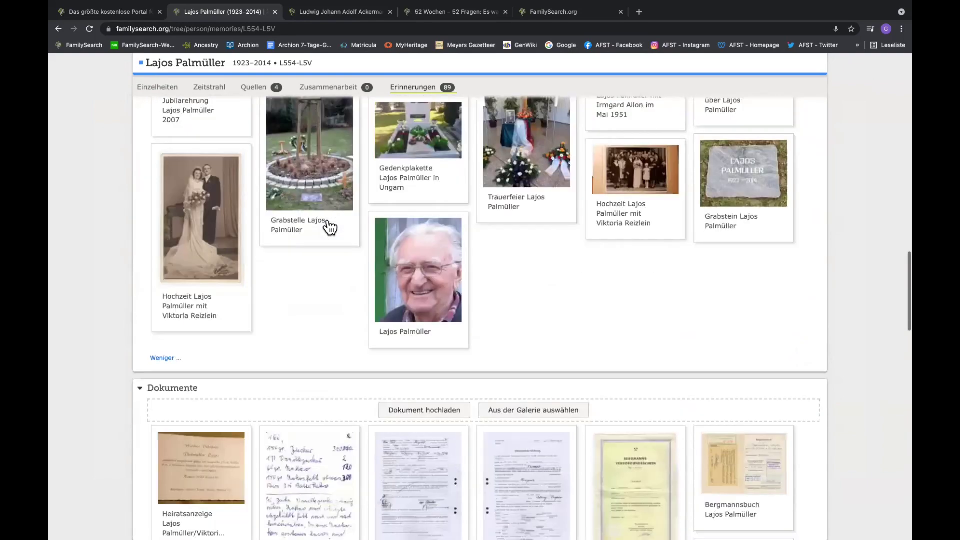
{"action": "scroll", "coordinate": [330, 228], "scroll_direction": "up", "scroll_amount": 12}
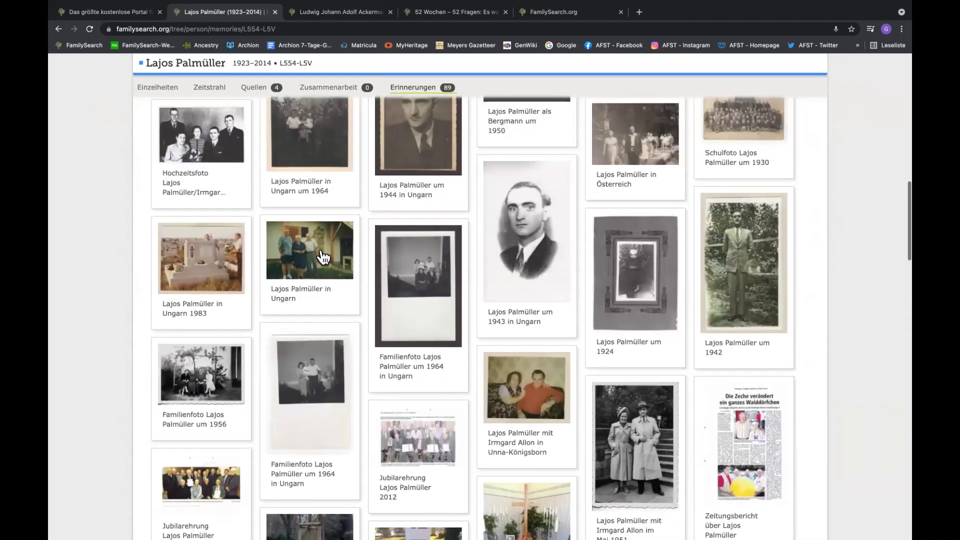
{"action": "scroll", "coordinate": [324, 257], "scroll_direction": "up", "scroll_amount": 8}
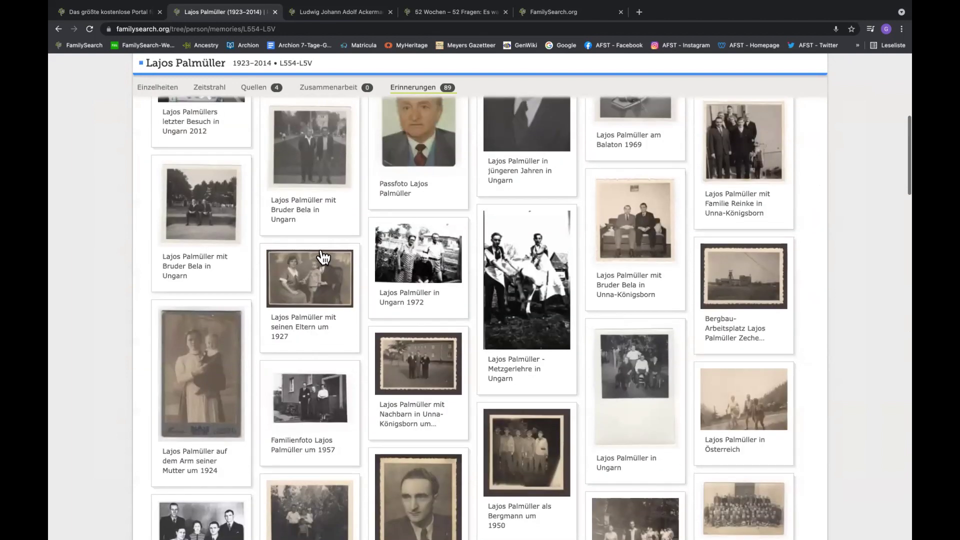
{"action": "scroll", "coordinate": [321, 253], "scroll_direction": "up", "scroll_amount": 10}
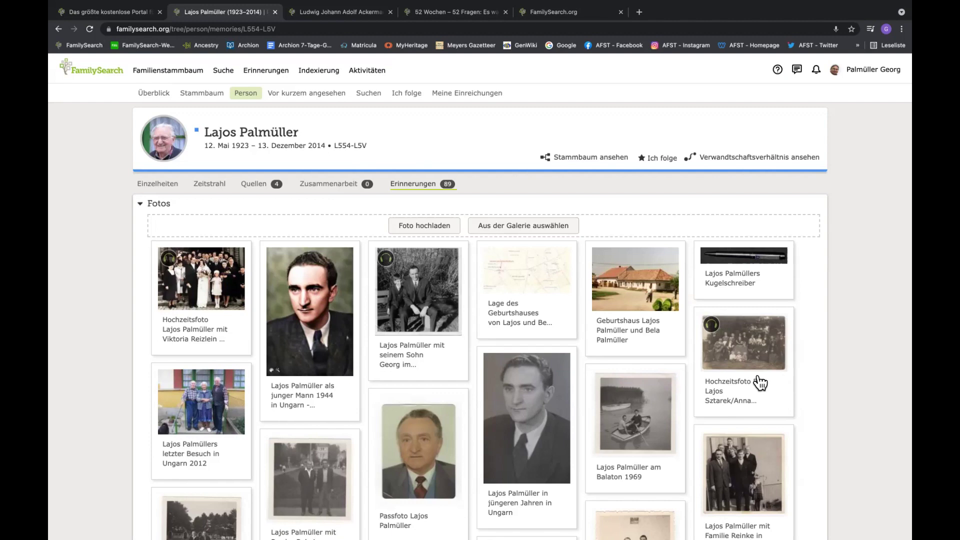
{"action": "scroll", "coordinate": [474, 392], "scroll_direction": "down", "scroll_amount": 2}
{"action": "scroll", "coordinate": [474, 391], "scroll_direction": "up", "scroll_amount": 2}
{"action": "scroll", "coordinate": [474, 391], "scroll_direction": "down", "scroll_amount": 2}
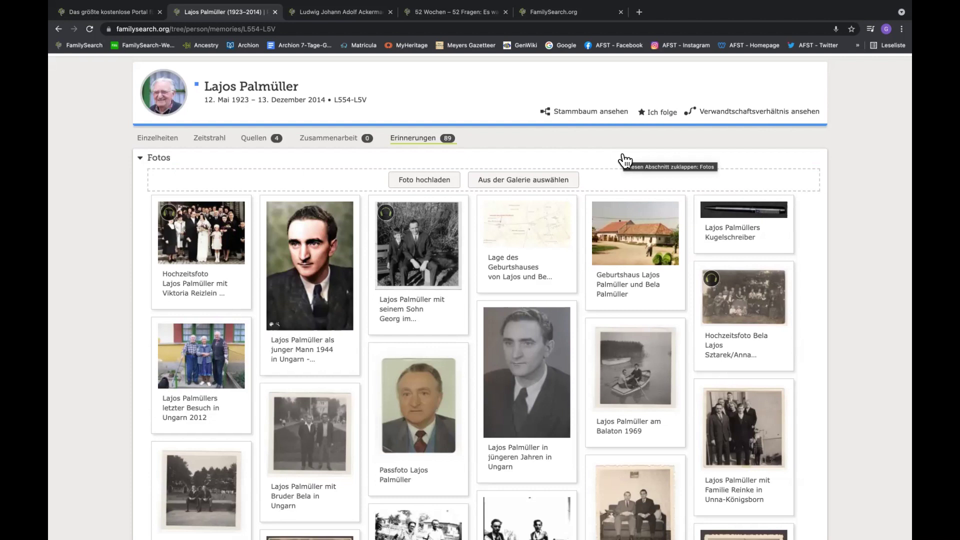
{"action": "scroll", "coordinate": [626, 160], "scroll_direction": "up", "scroll_amount": 2}
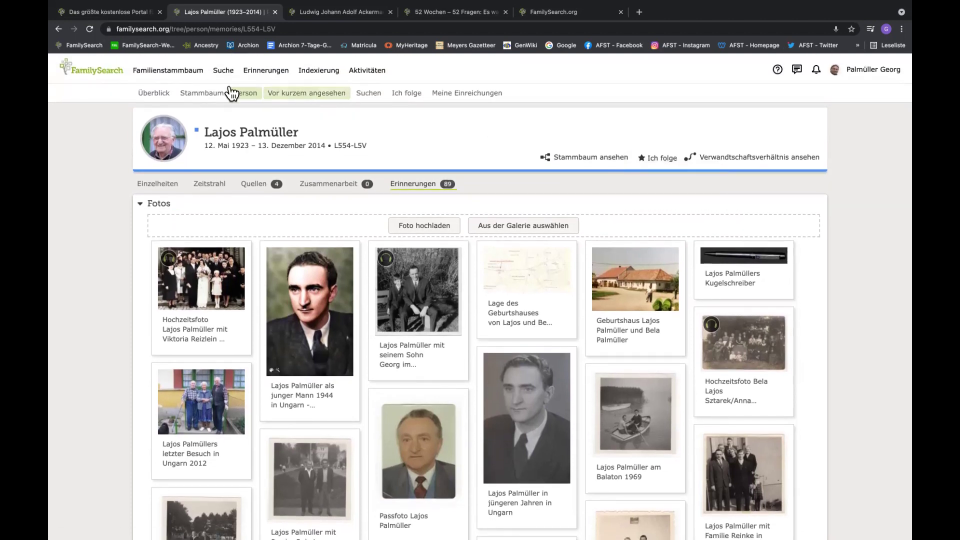
{"action": "mouse_move", "coordinate": [92, 15]}
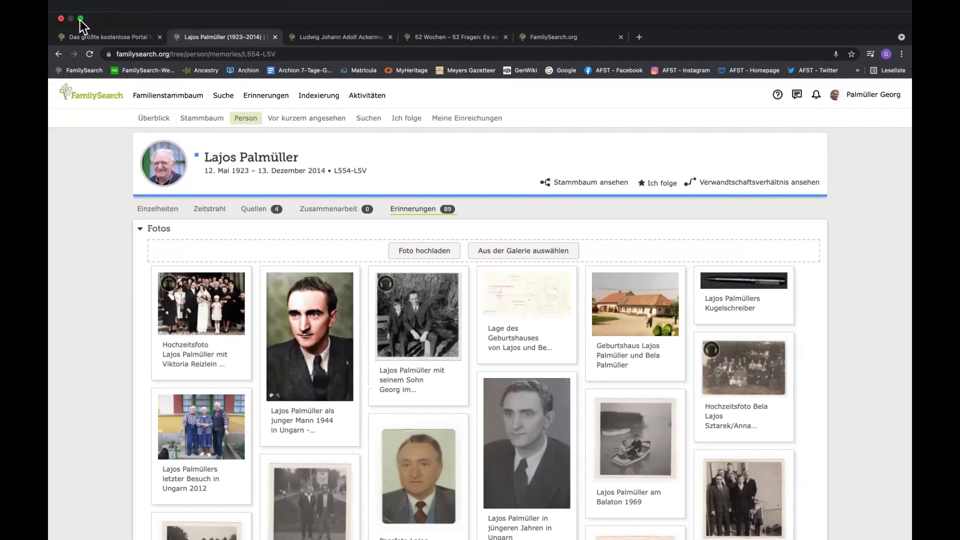
{"action": "left_click", "coordinate": [80, 19]}
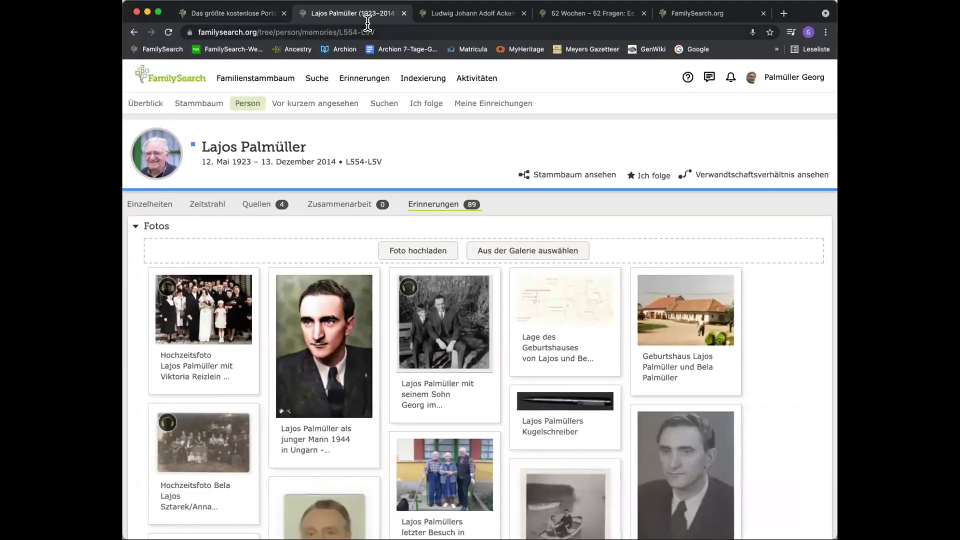
{"action": "left_click", "coordinate": [434, 15]}
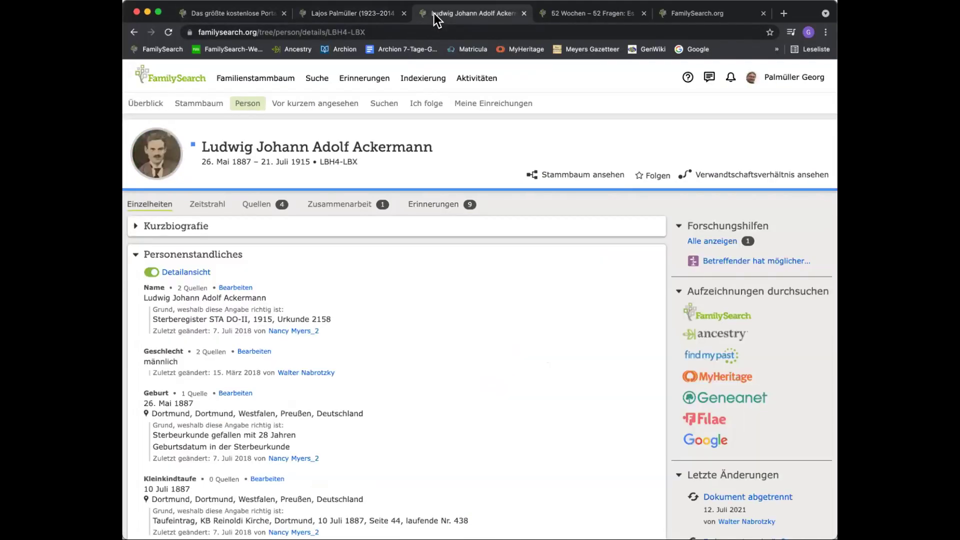
{"action": "left_click", "coordinate": [158, 12]}
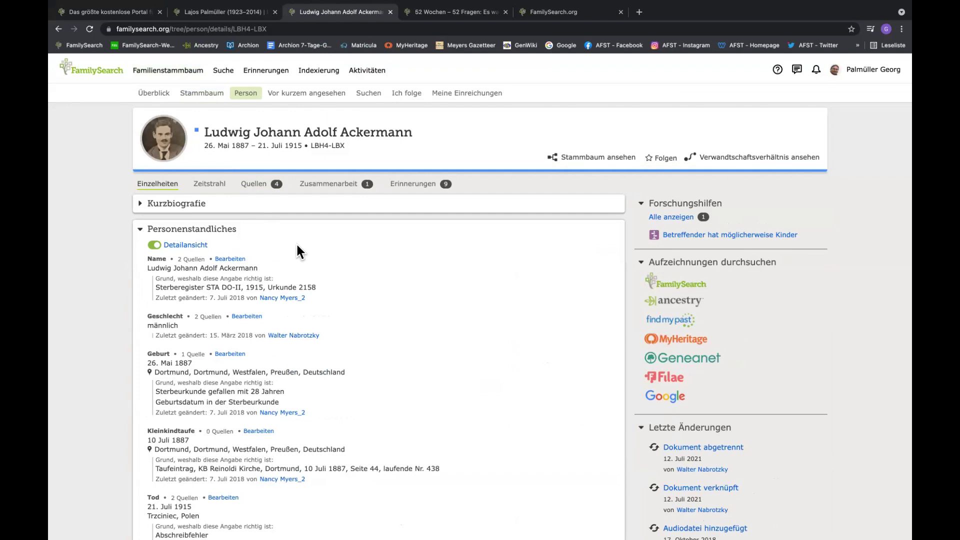
{"action": "scroll", "coordinate": [296, 243], "scroll_direction": "down", "scroll_amount": 5}
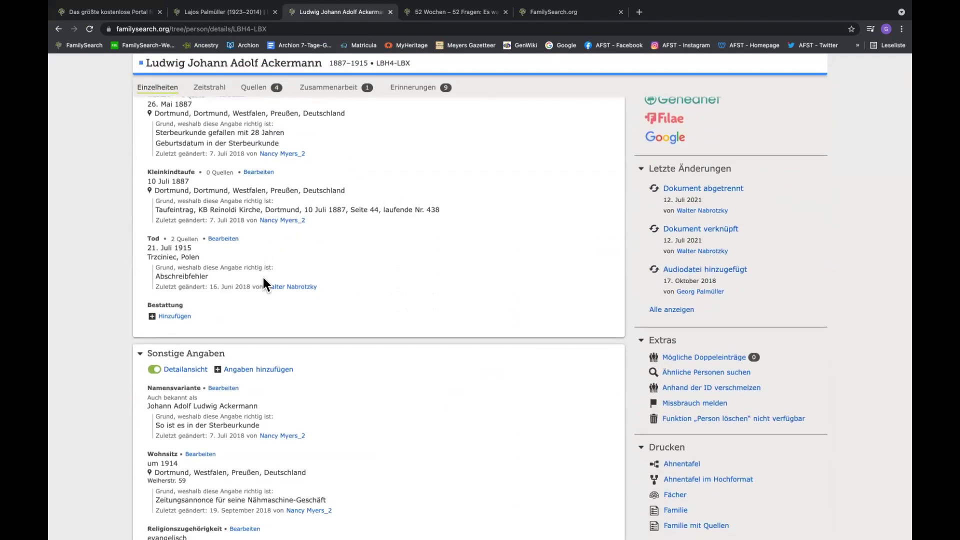
{"action": "scroll", "coordinate": [348, 291], "scroll_direction": "up", "scroll_amount": 3}
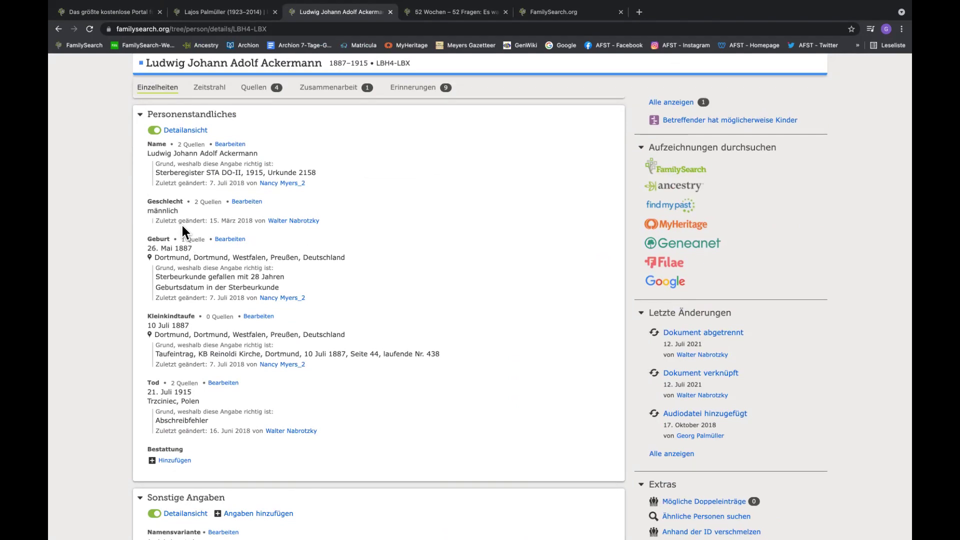
{"action": "scroll", "coordinate": [183, 230], "scroll_direction": "down", "scroll_amount": 5}
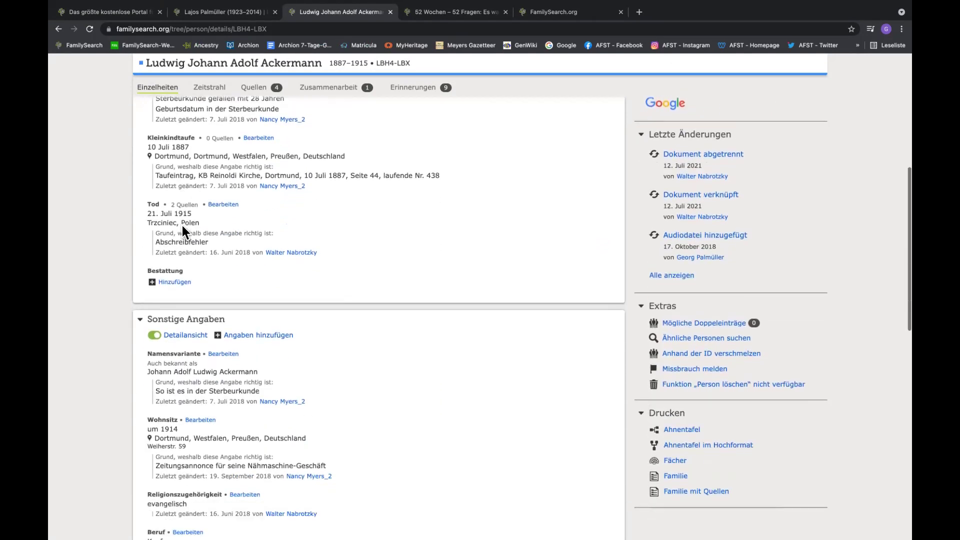
{"action": "scroll", "coordinate": [182, 223], "scroll_direction": "down", "scroll_amount": 2}
{"action": "scroll", "coordinate": [208, 313], "scroll_direction": "down", "scroll_amount": 5}
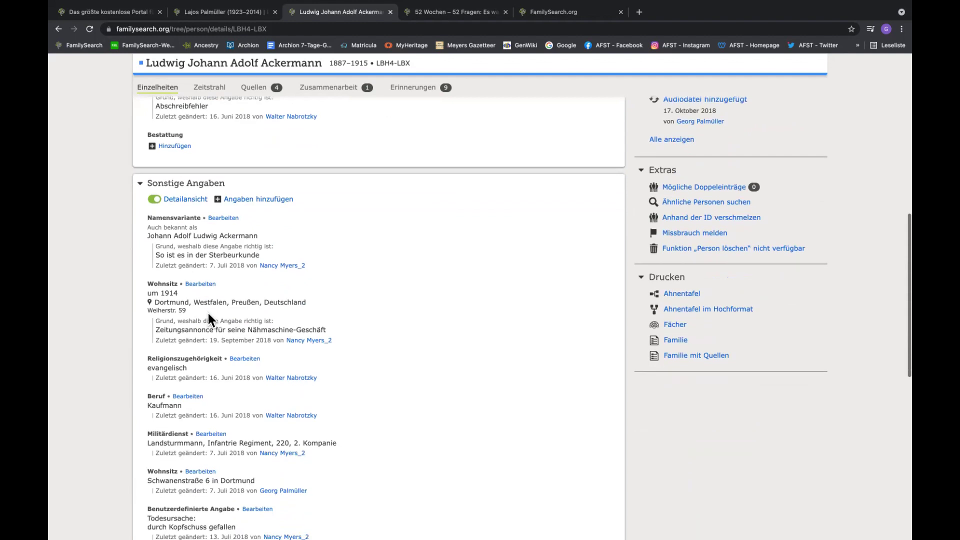
{"action": "scroll", "coordinate": [209, 319], "scroll_direction": "down", "scroll_amount": 1}
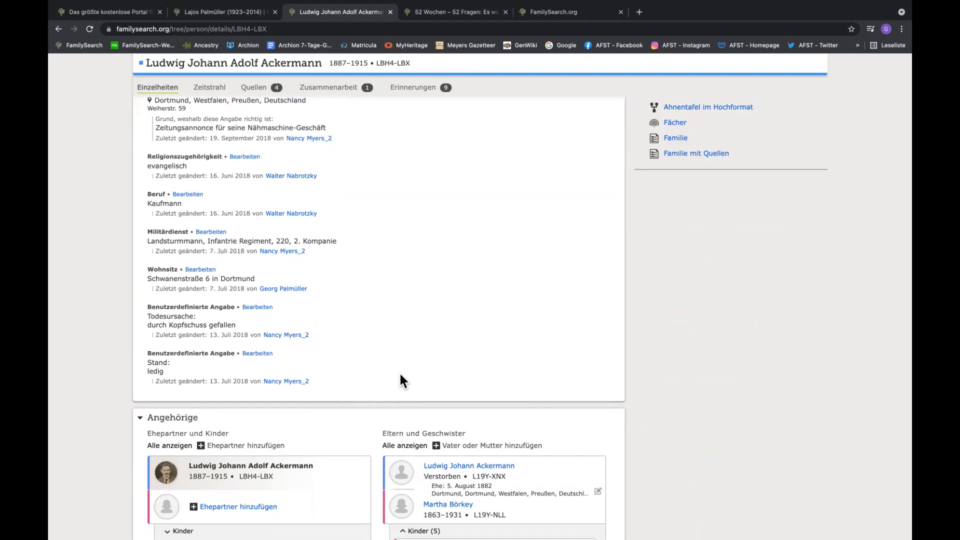
{"action": "scroll", "coordinate": [401, 375], "scroll_direction": "up", "scroll_amount": 5}
{"action": "scroll", "coordinate": [400, 375], "scroll_direction": "up", "scroll_amount": 10}
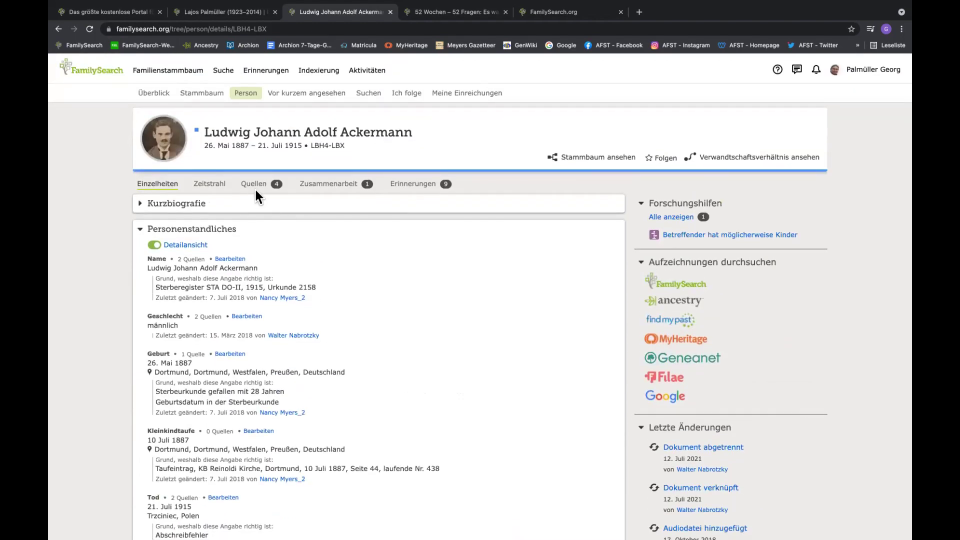
Open Ackermann's Quellen and sign in with the account username and password.
{"action": "left_click", "coordinate": [253, 185]}
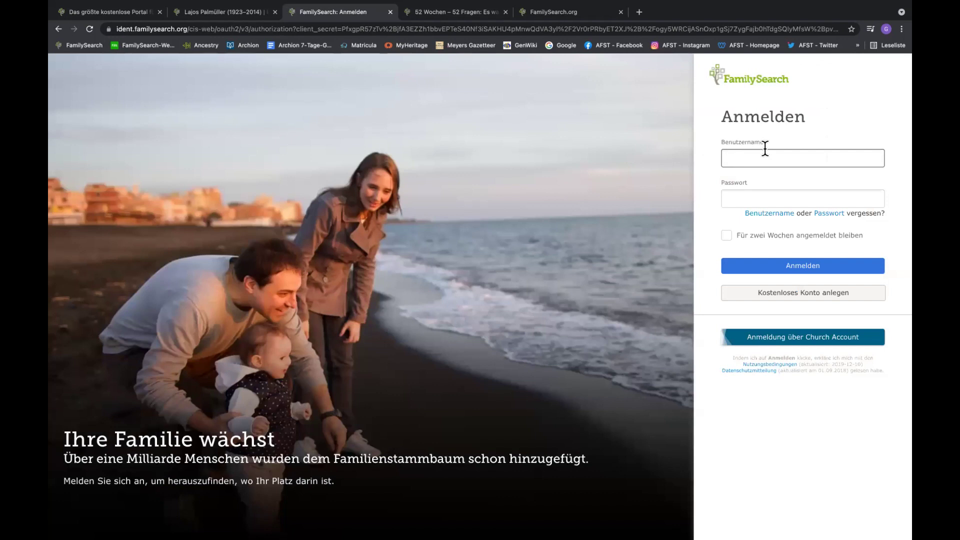
{"action": "key", "text": "Tab"}
{"action": "type", "text": "••••••••"}
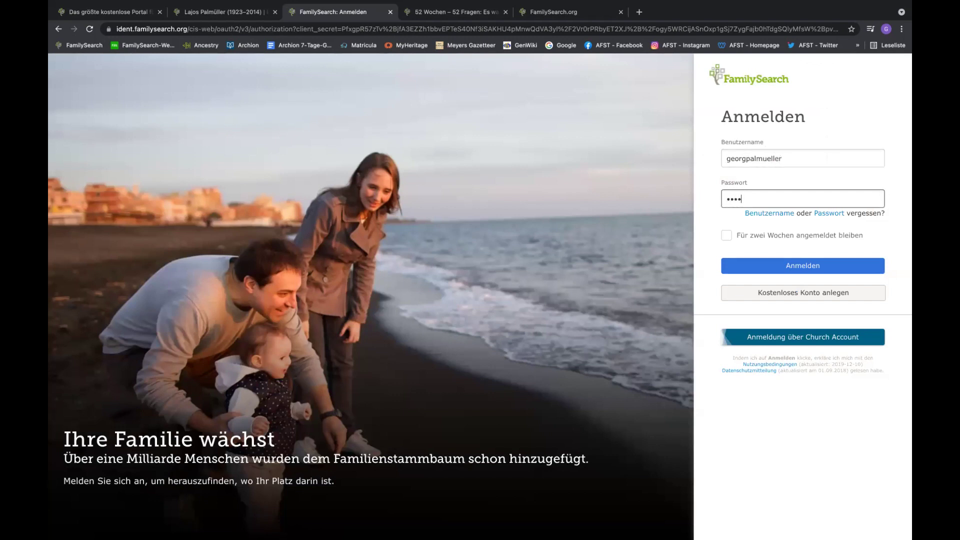
{"action": "type", "text": "•••"}
{"action": "key", "text": "Return"}
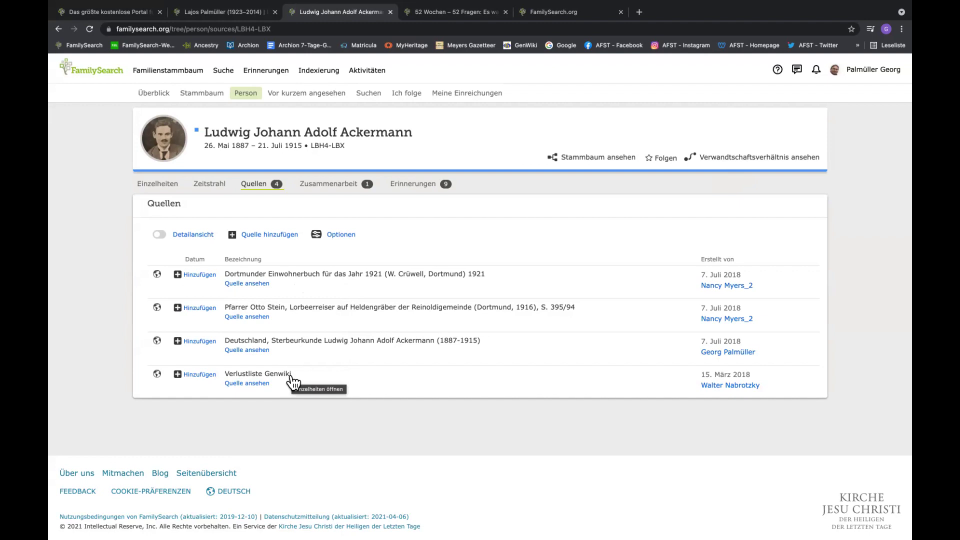
Open Ackermann's Erinnerungen tab and scroll to his portrait and Dokumente.
{"action": "left_click", "coordinate": [421, 192]}
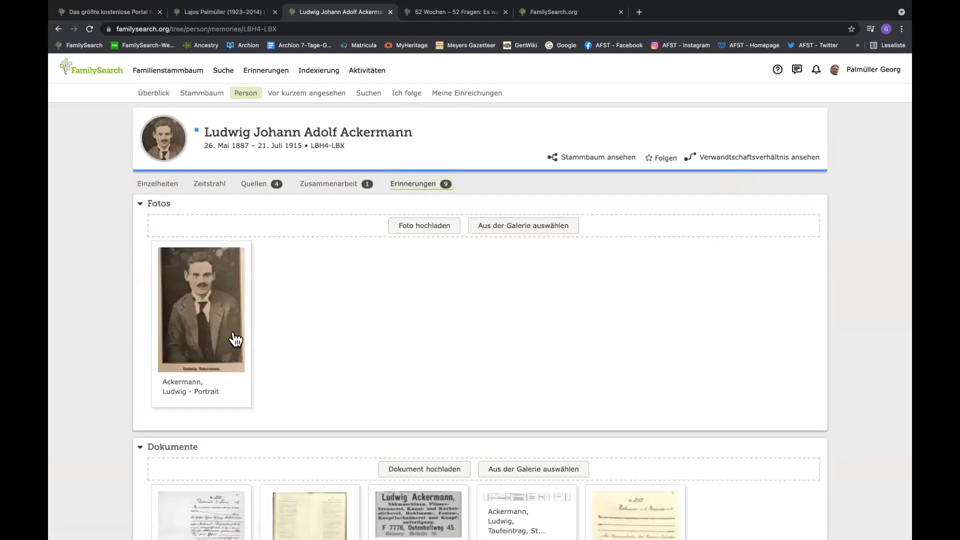
{"action": "scroll", "coordinate": [235, 339], "scroll_direction": "down", "scroll_amount": 5}
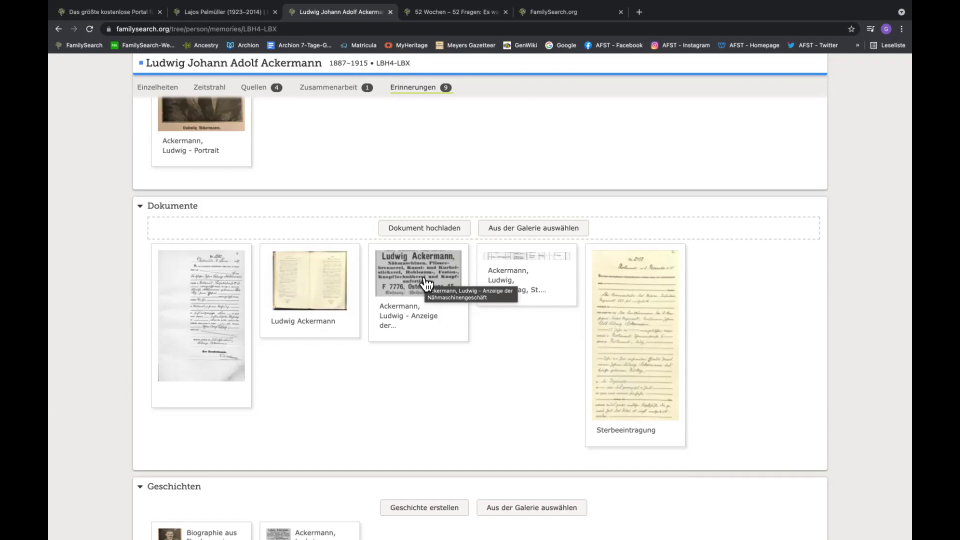
{"action": "left_click", "coordinate": [389, 273]}
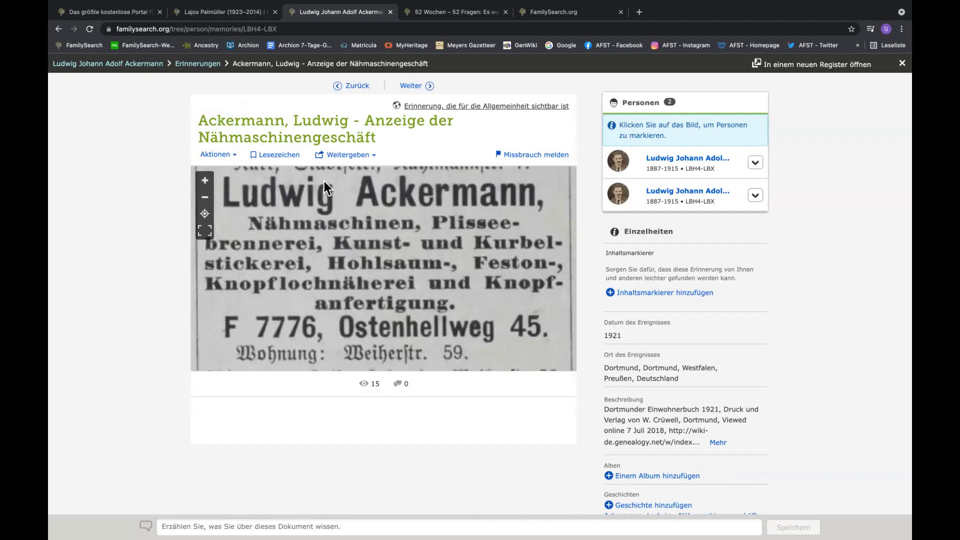
{"action": "left_click", "coordinate": [208, 66]}
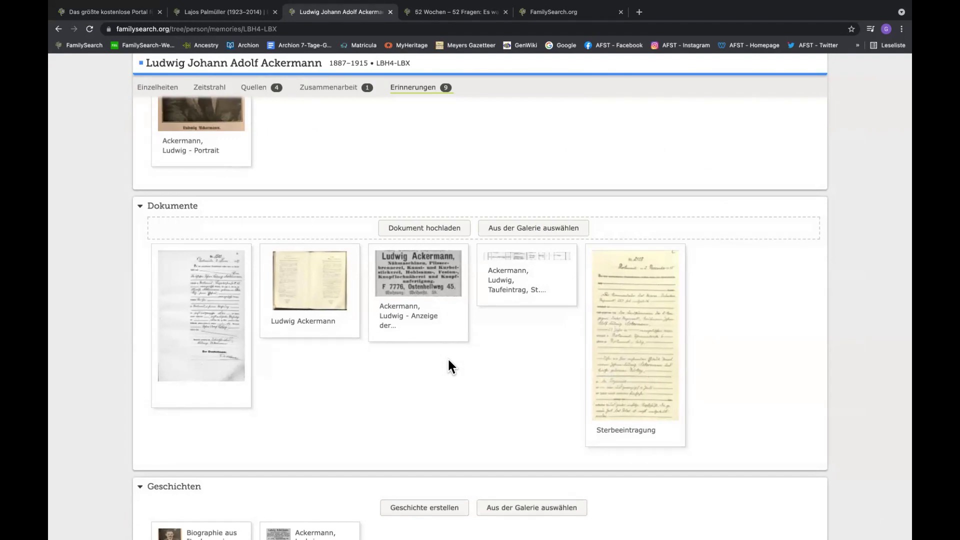
{"action": "scroll", "coordinate": [449, 361], "scroll_direction": "down", "scroll_amount": 3}
{"action": "scroll", "coordinate": [448, 361], "scroll_direction": "down", "scroll_amount": 7}
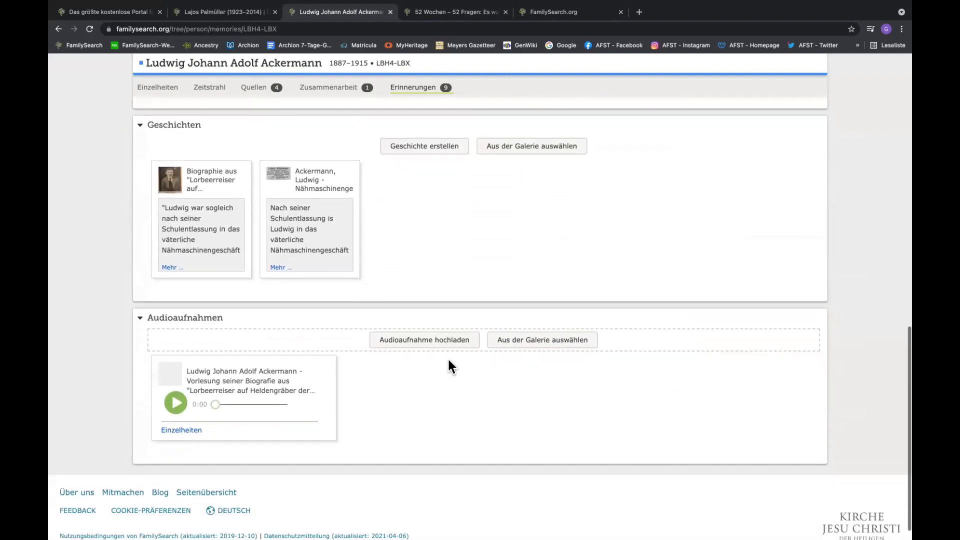
{"action": "scroll", "coordinate": [448, 358], "scroll_direction": "up", "scroll_amount": 1}
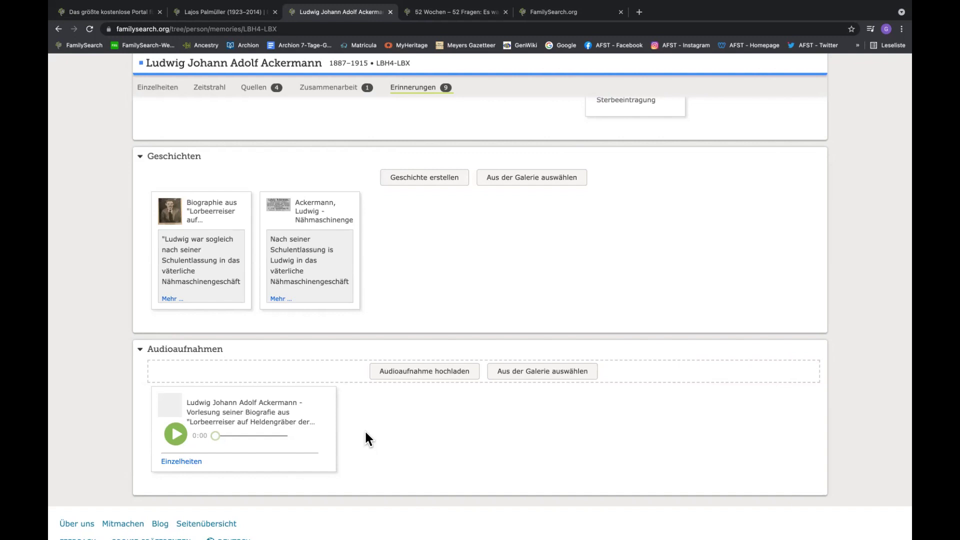
{"action": "scroll", "coordinate": [366, 436], "scroll_direction": "up", "scroll_amount": 2}
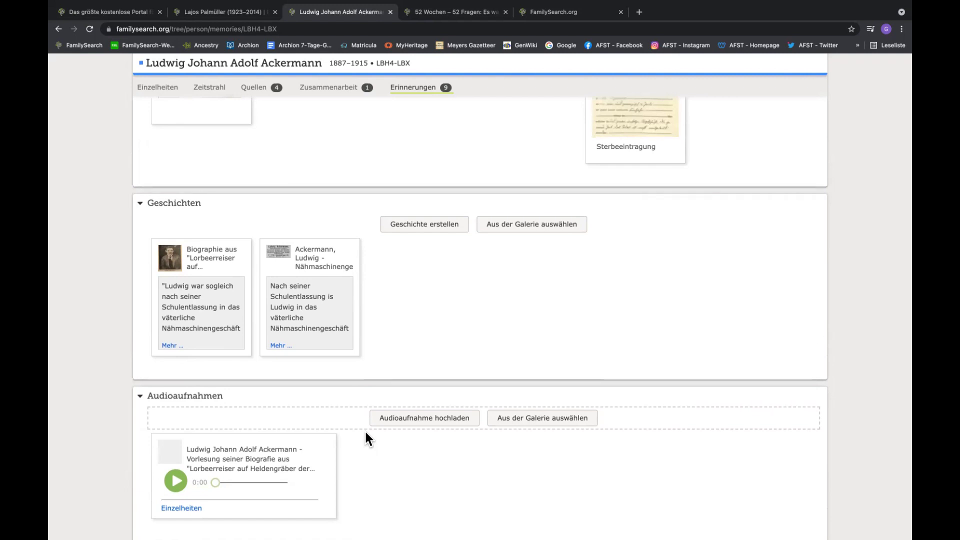
{"action": "scroll", "coordinate": [366, 433], "scroll_direction": "up", "scroll_amount": 10}
{"action": "scroll", "coordinate": [365, 434], "scroll_direction": "up", "scroll_amount": 3}
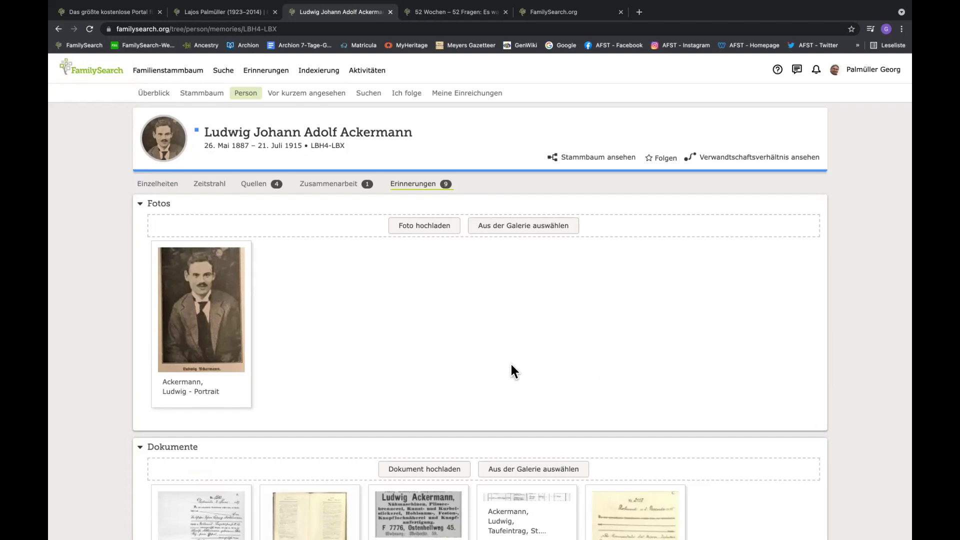
{"action": "scroll", "coordinate": [511, 365], "scroll_direction": "down", "scroll_amount": 2}
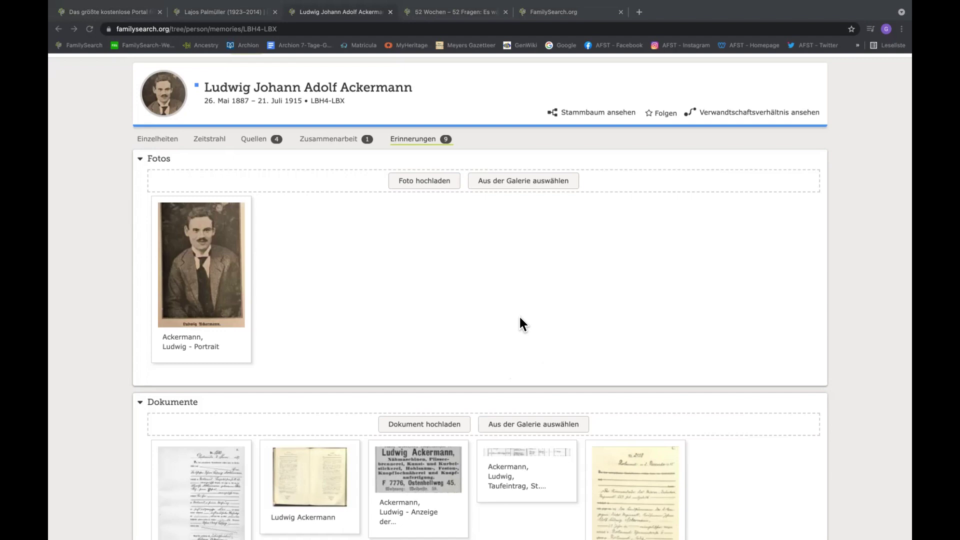
{"action": "scroll", "coordinate": [520, 319], "scroll_direction": "down", "scroll_amount": 1}
{"action": "scroll", "coordinate": [520, 318], "scroll_direction": "down", "scroll_amount": 1}
{"action": "scroll", "coordinate": [520, 318], "scroll_direction": "down", "scroll_amount": 10}
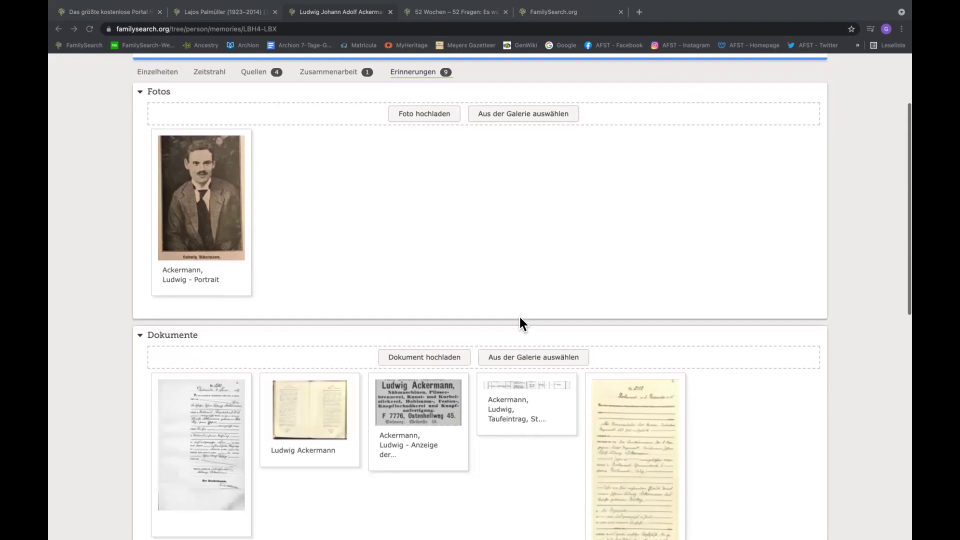
{"action": "scroll", "coordinate": [520, 317], "scroll_direction": "up", "scroll_amount": 12}
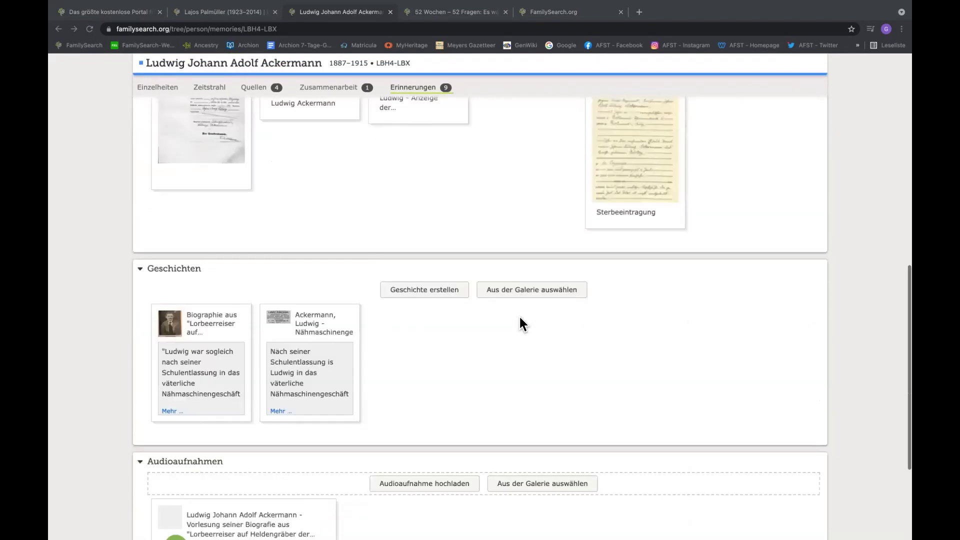
{"action": "scroll", "coordinate": [521, 318], "scroll_direction": "down", "scroll_amount": 1}
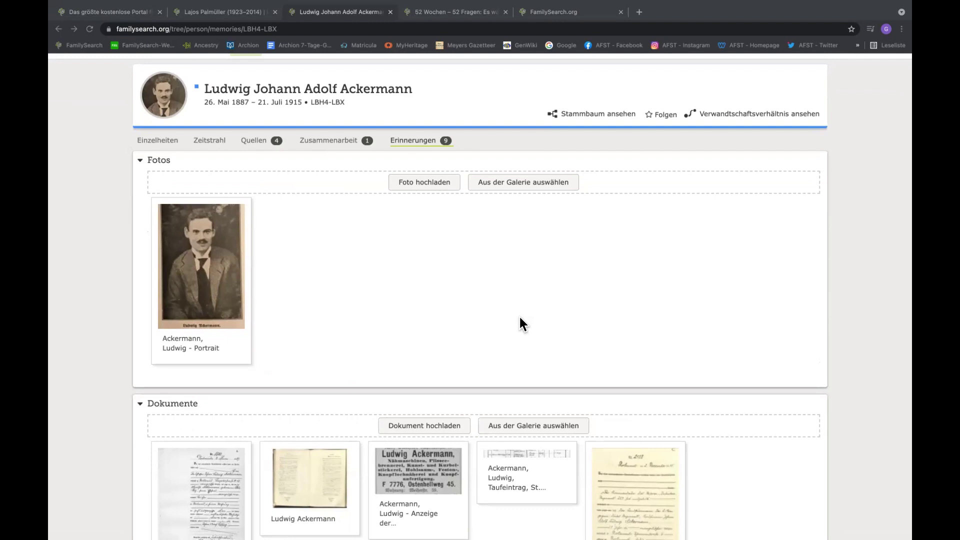
{"action": "scroll", "coordinate": [520, 318], "scroll_direction": "down", "scroll_amount": 3}
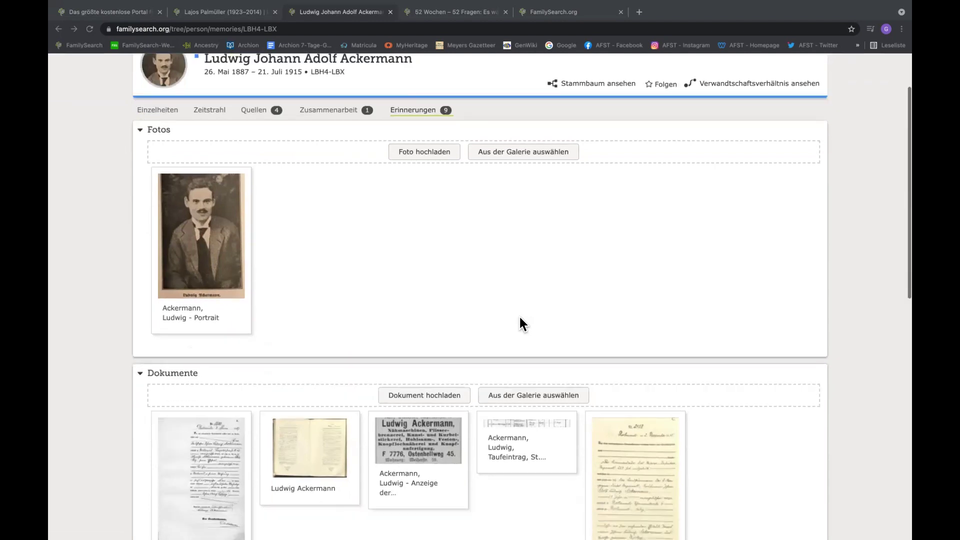
{"action": "scroll", "coordinate": [520, 318], "scroll_direction": "up", "scroll_amount": 3}
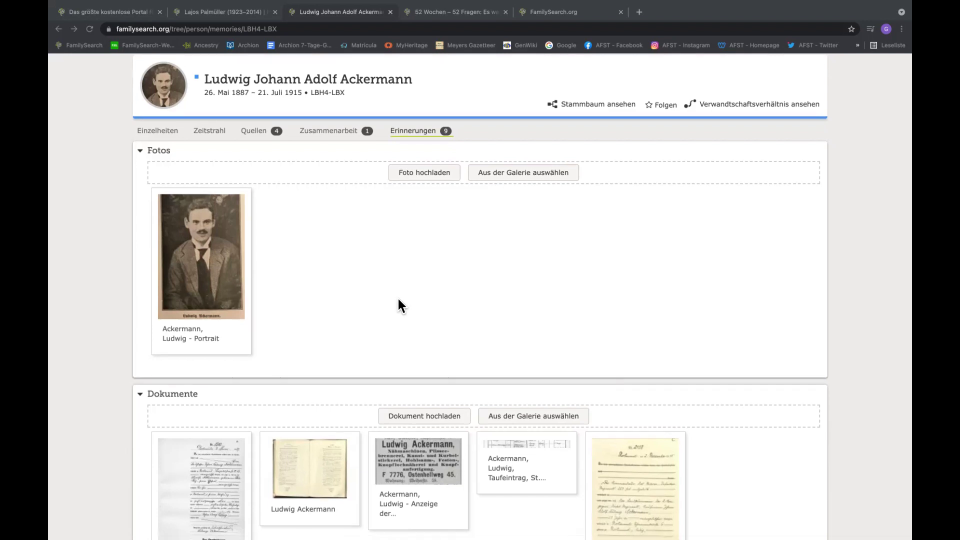
{"action": "scroll", "coordinate": [399, 299], "scroll_direction": "down", "scroll_amount": 10}
{"action": "scroll", "coordinate": [399, 300], "scroll_direction": "down", "scroll_amount": 3}
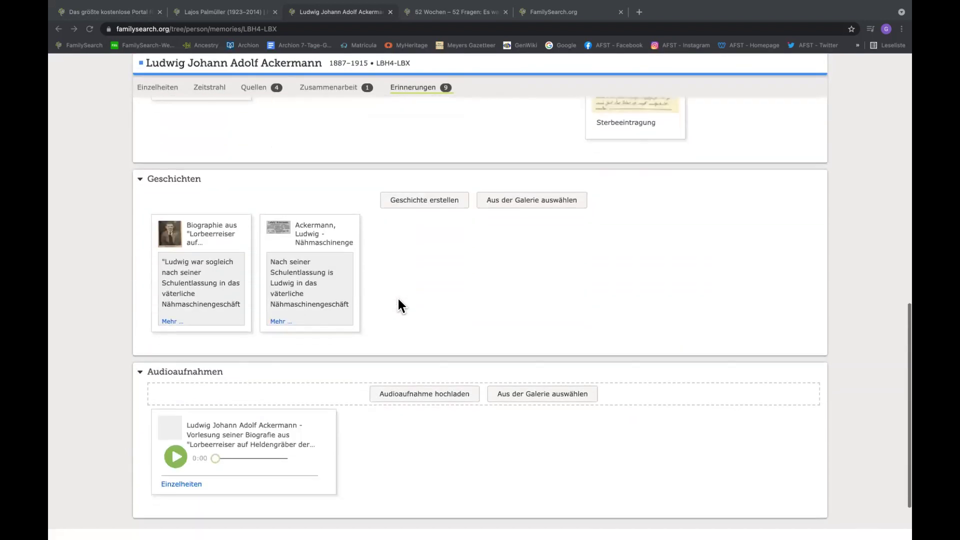
{"action": "scroll", "coordinate": [399, 300], "scroll_direction": "up", "scroll_amount": 13}
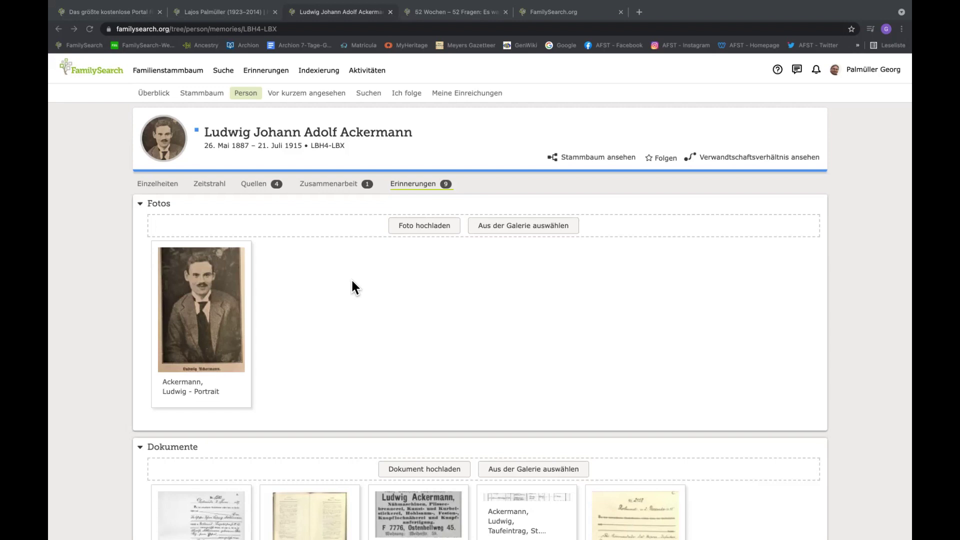
Open the Familienstammbaum fan chart and colour it by Geburtsland.
{"action": "left_click", "coordinate": [181, 71]}
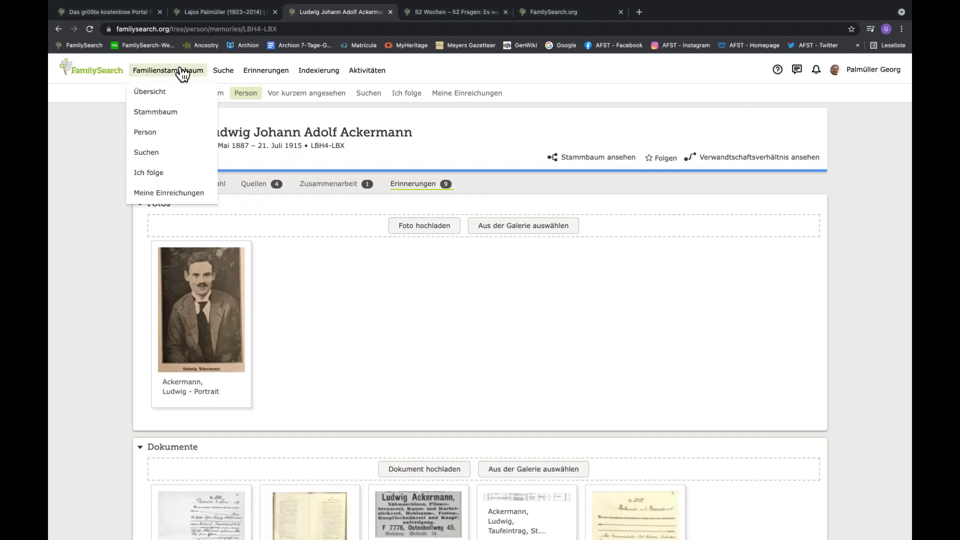
{"action": "left_click", "coordinate": [172, 110]}
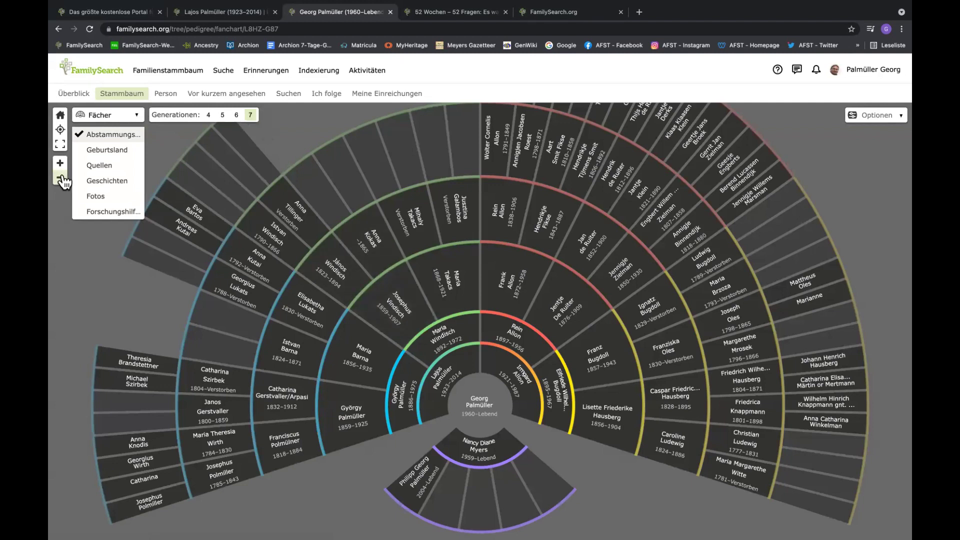
{"action": "left_click", "coordinate": [107, 150]}
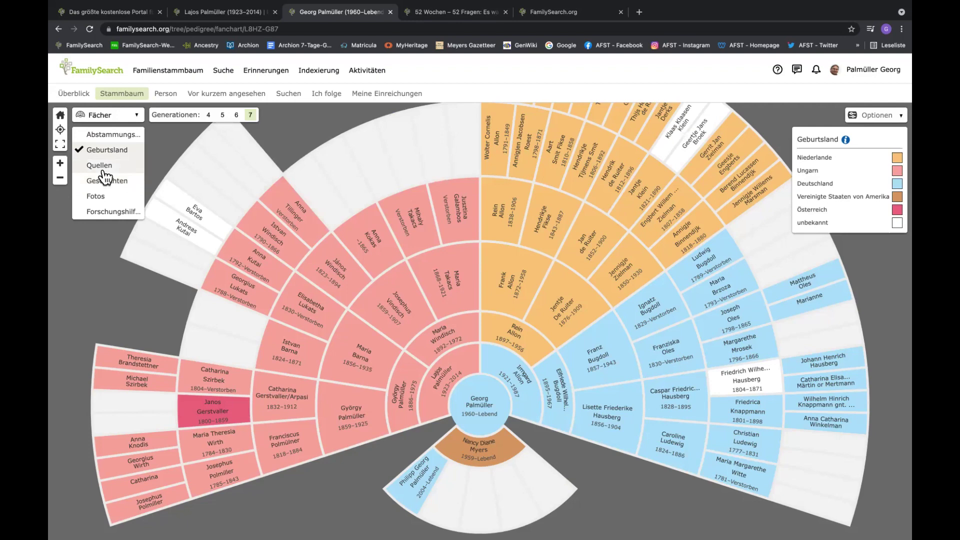
Recolour the fan chart by Fotos, then Geschichten, and go to the Suchen ancestor form.
{"action": "left_click", "coordinate": [97, 196]}
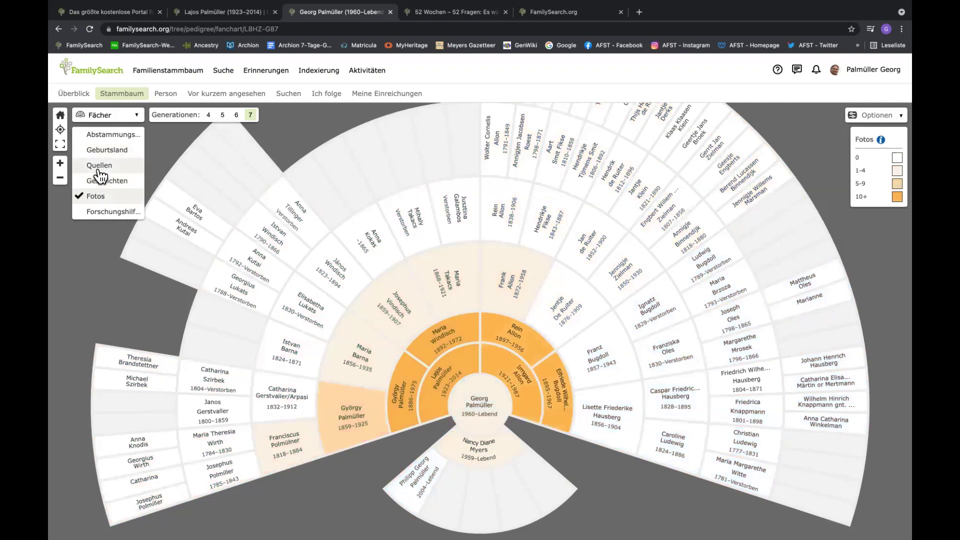
{"action": "left_click", "coordinate": [102, 182]}
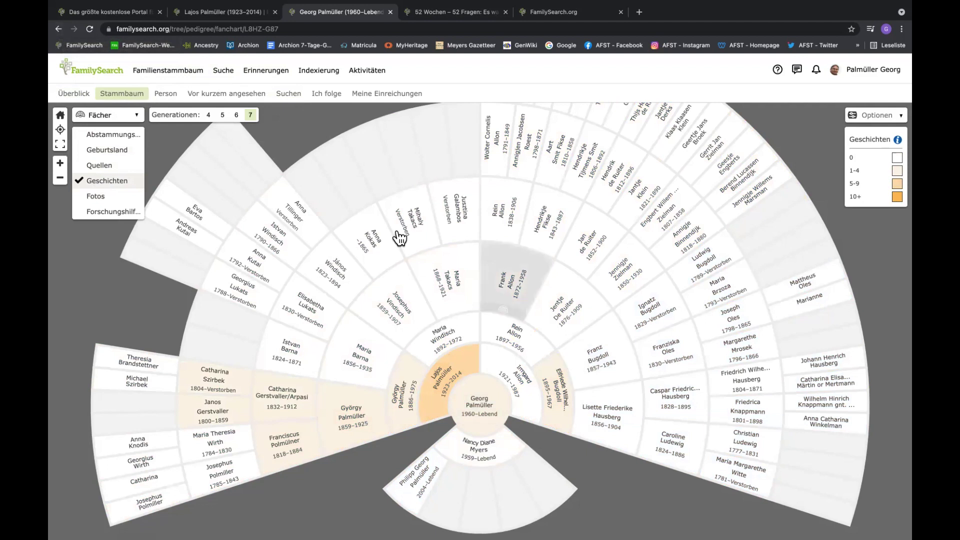
{"action": "left_click", "coordinate": [294, 100]}
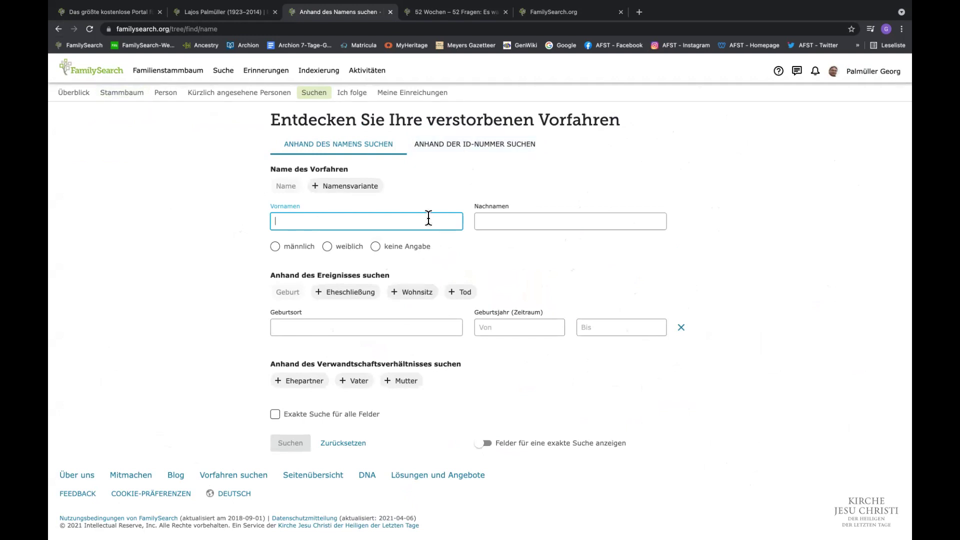
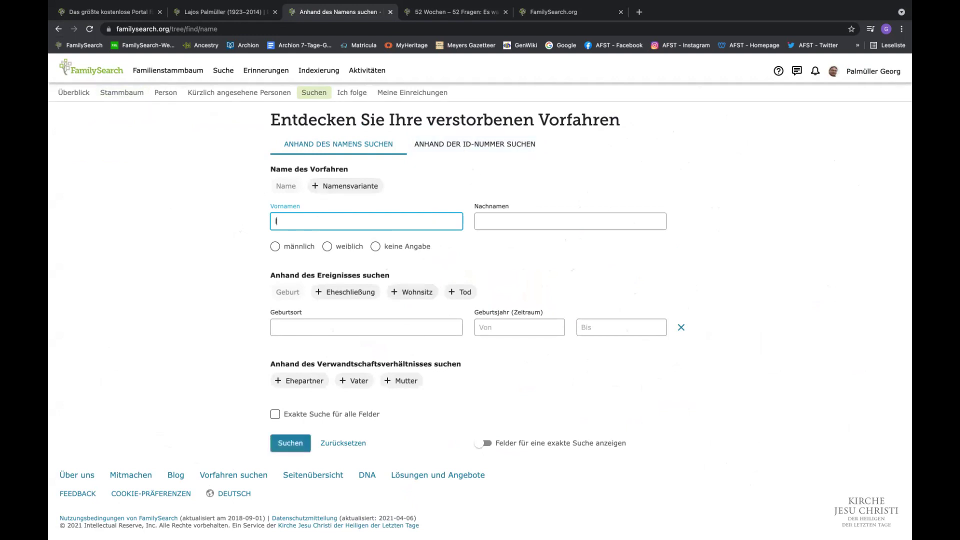
Search the tree by the ancestor's first name and surname and preview the top 1923–2014 match.
{"action": "left_click", "coordinate": [570, 221]}
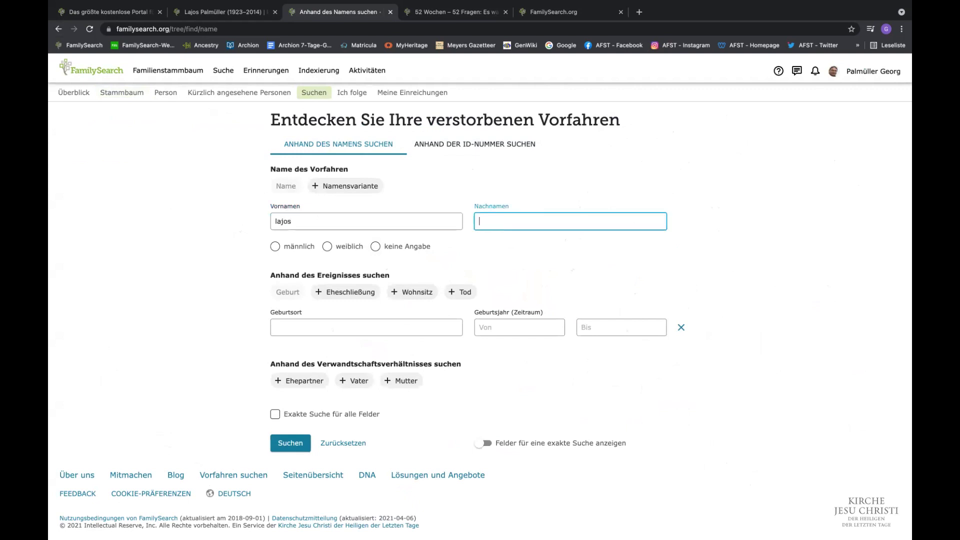
{"action": "left_click", "coordinate": [287, 448]}
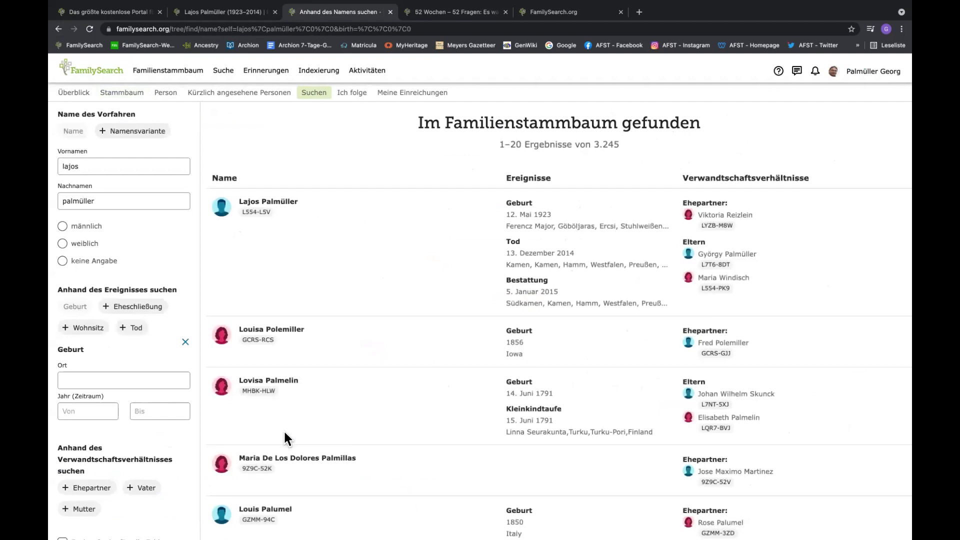
{"action": "mouse_move", "coordinate": [290, 202]}
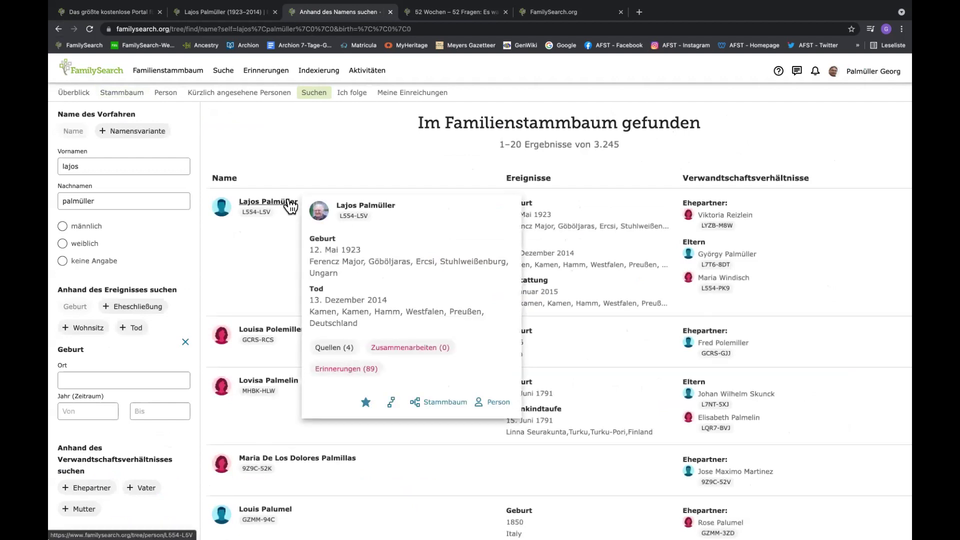
Open the top match's family tree and bring up the chart-layout list for the fan chart.
{"action": "left_click", "coordinate": [435, 404]}
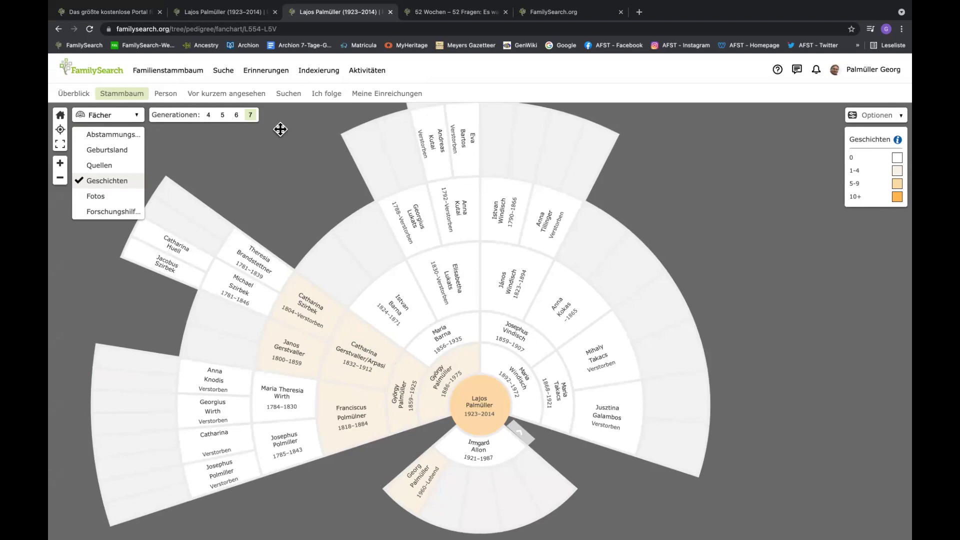
{"action": "left_click", "coordinate": [119, 119]}
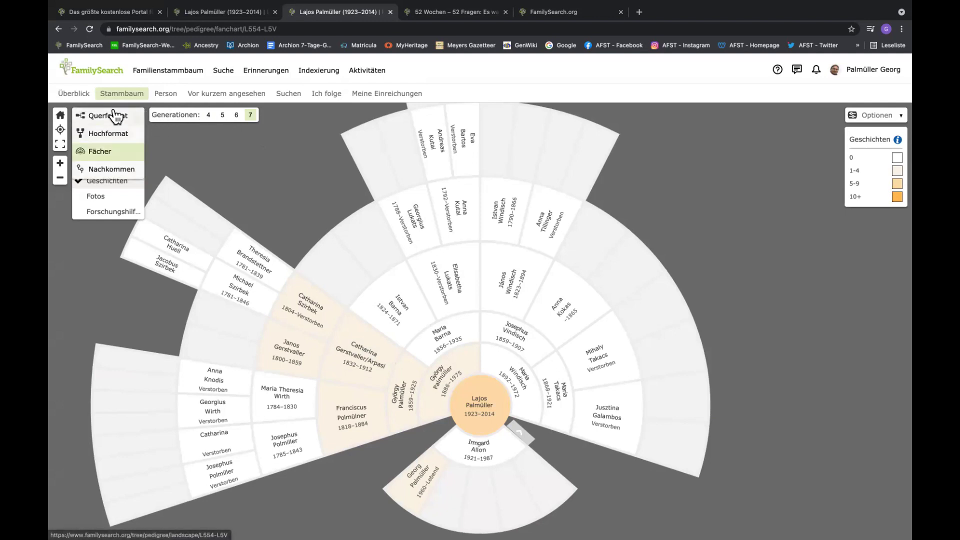
{"action": "left_click", "coordinate": [116, 119]}
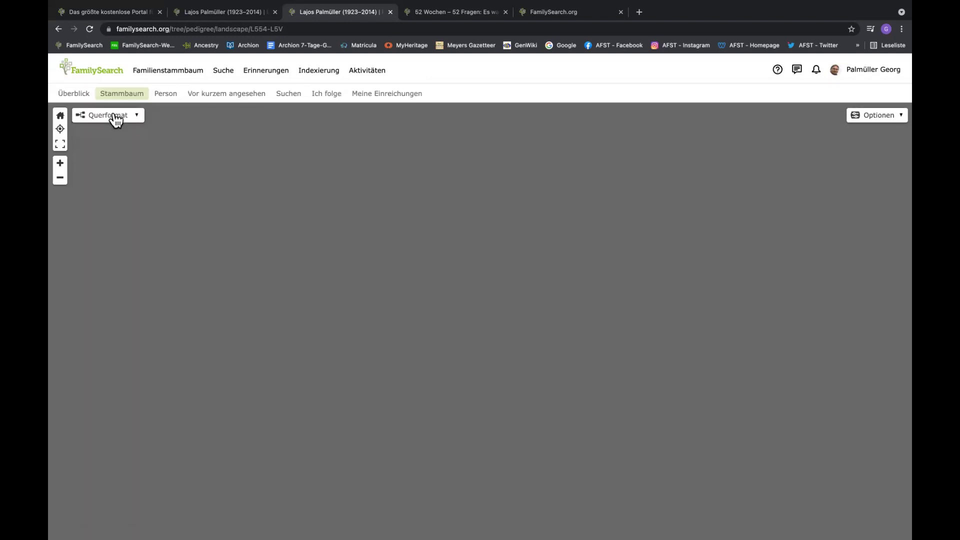
{"action": "left_click", "coordinate": [116, 119]}
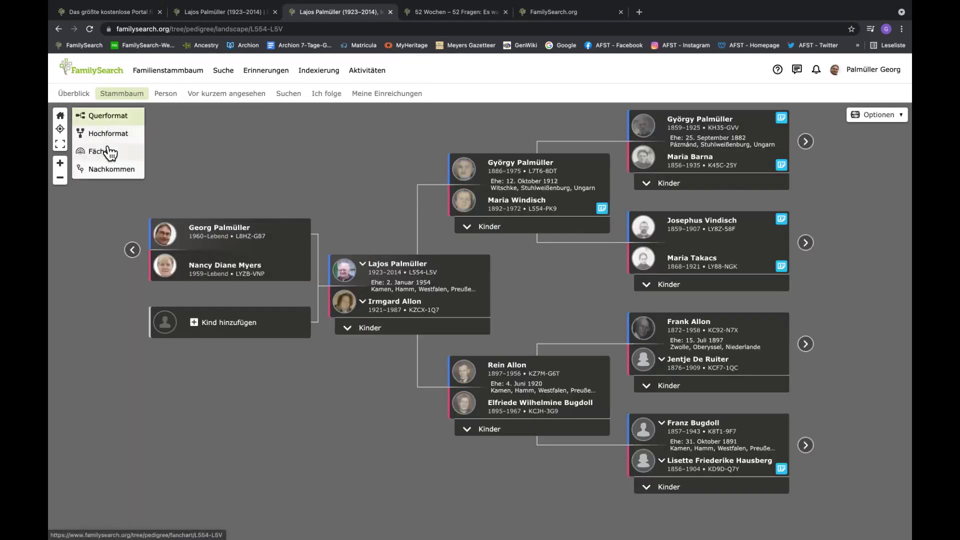
{"action": "left_click", "coordinate": [107, 151]}
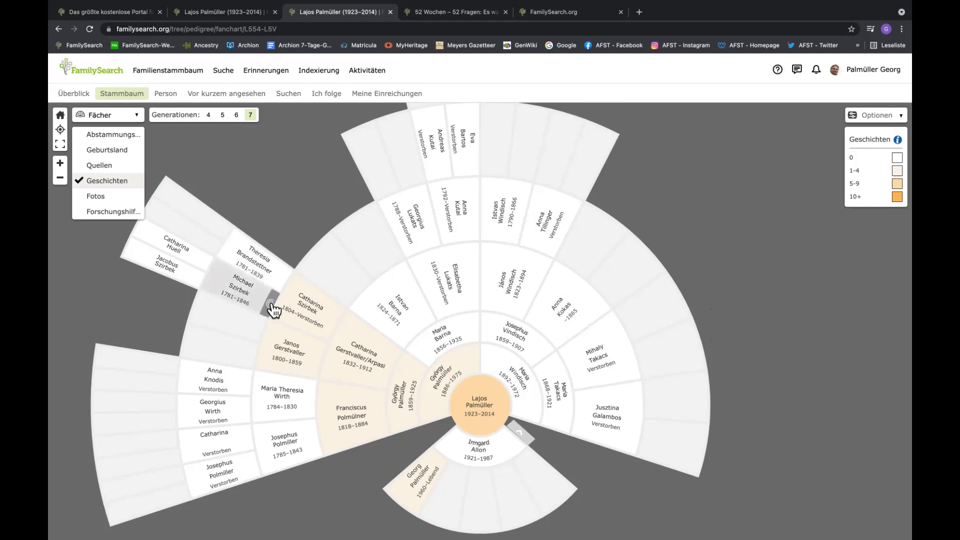
Re-centre the fan chart on the 1781–1846 ancestor to show his parents.
{"action": "left_click", "coordinate": [272, 304]}
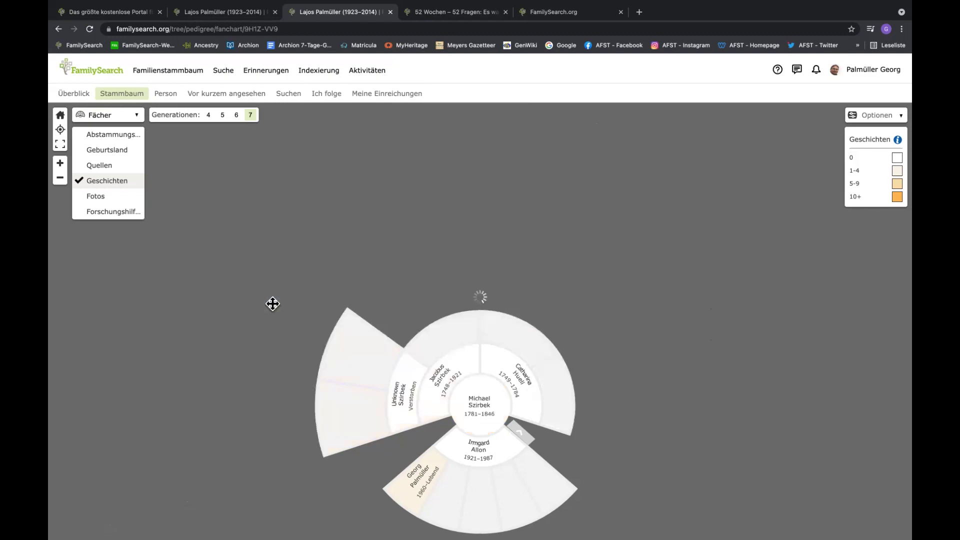
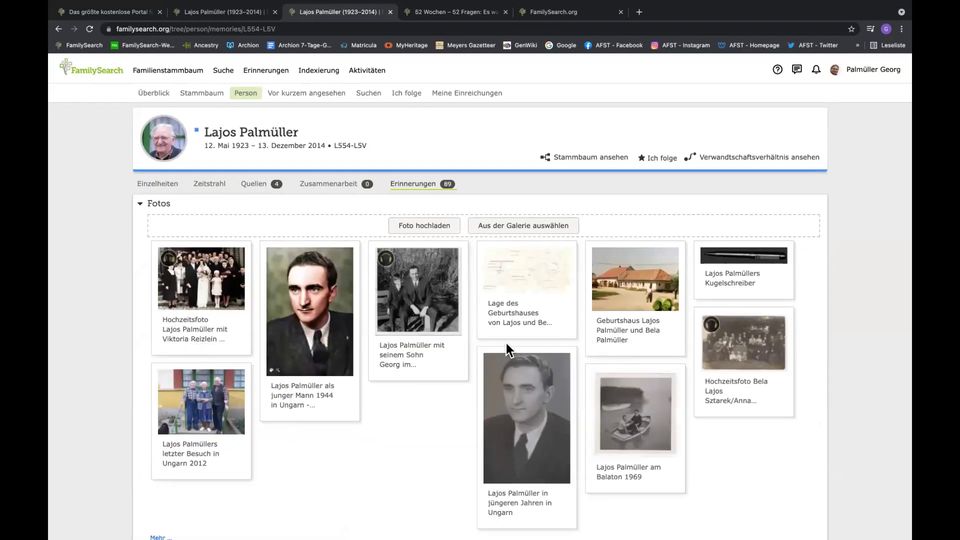
Scroll the Erinnerungen tab past Dokumente and Geschichten to the three Audioaufnahmen recordings.
{"action": "scroll", "coordinate": [318, 432], "scroll_direction": "down", "scroll_amount": 2}
{"action": "scroll", "coordinate": [318, 433], "scroll_direction": "down", "scroll_amount": 5}
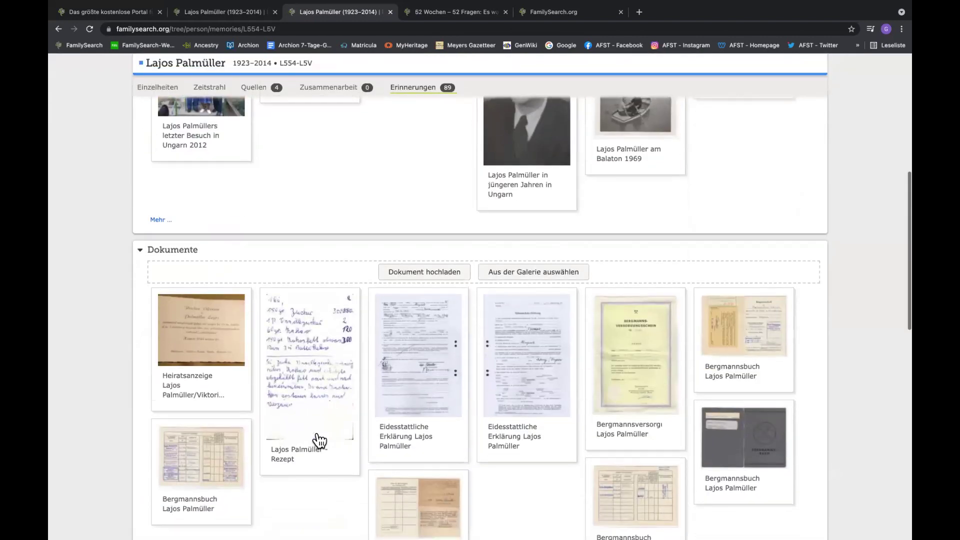
{"action": "scroll", "coordinate": [318, 439], "scroll_direction": "up", "scroll_amount": 7}
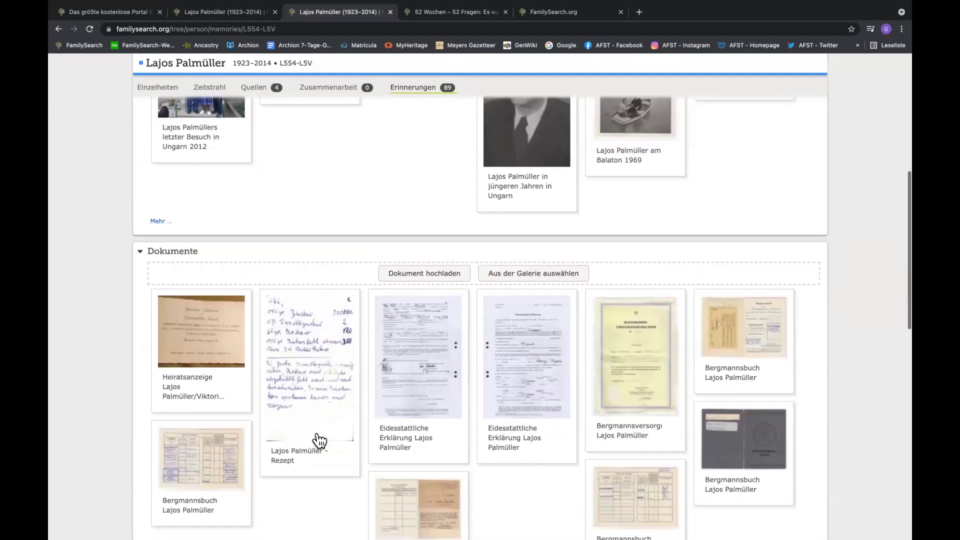
{"action": "scroll", "coordinate": [317, 431], "scroll_direction": "up", "scroll_amount": 1}
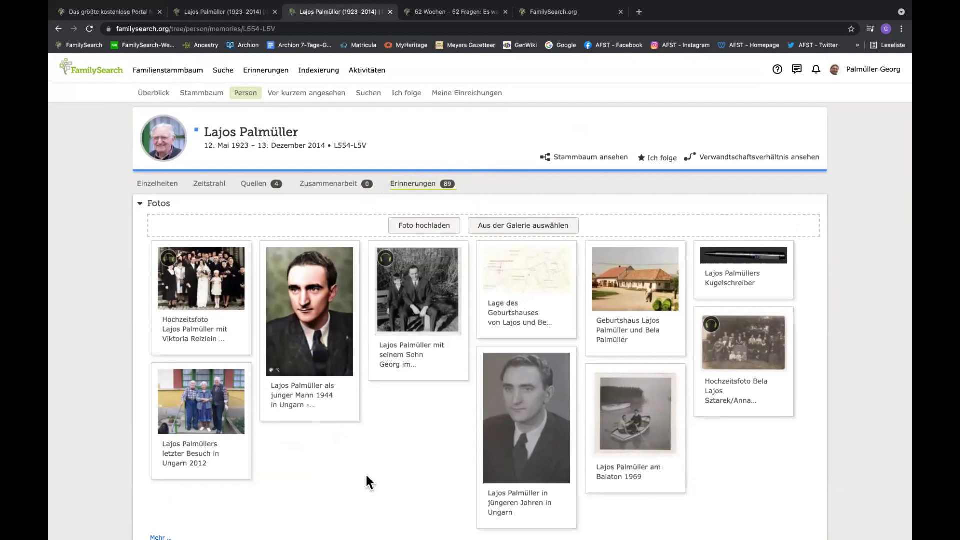
{"action": "scroll", "coordinate": [367, 476], "scroll_direction": "down", "scroll_amount": 3}
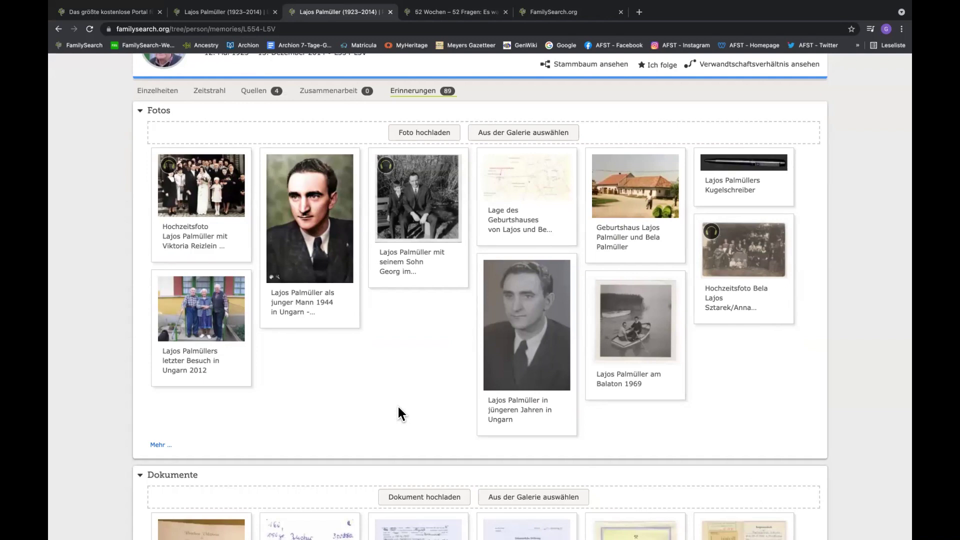
{"action": "scroll", "coordinate": [400, 408], "scroll_direction": "down", "scroll_amount": 8}
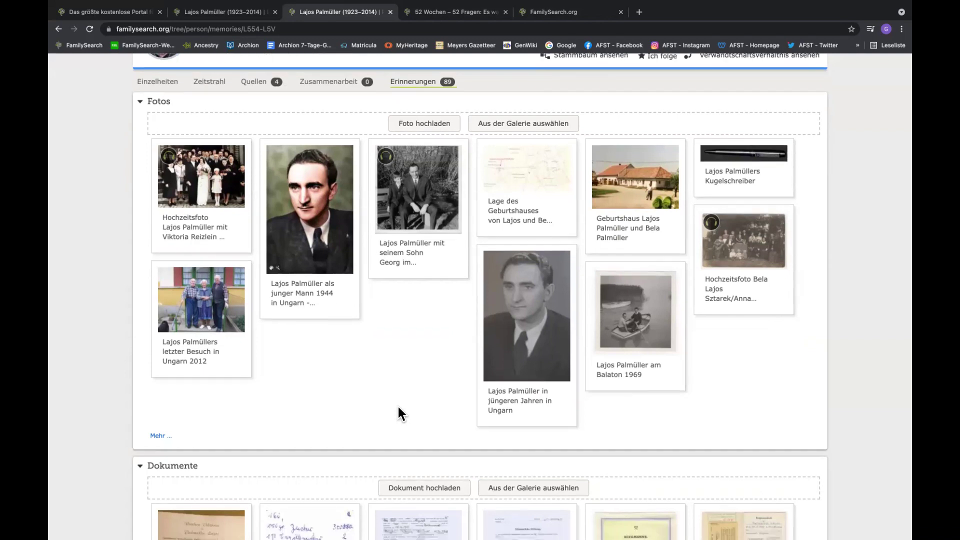
{"action": "scroll", "coordinate": [400, 408], "scroll_direction": "down", "scroll_amount": 4}
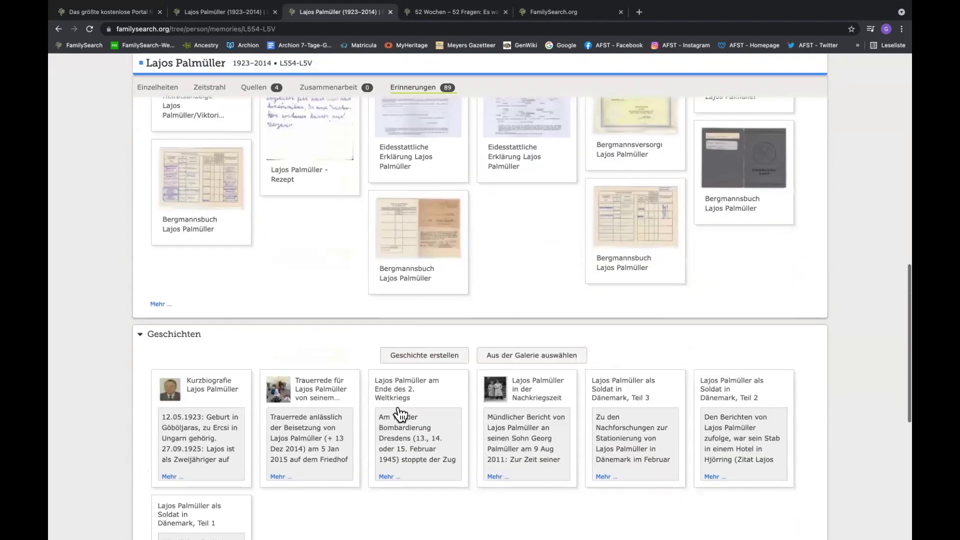
{"action": "scroll", "coordinate": [398, 408], "scroll_direction": "down", "scroll_amount": 4}
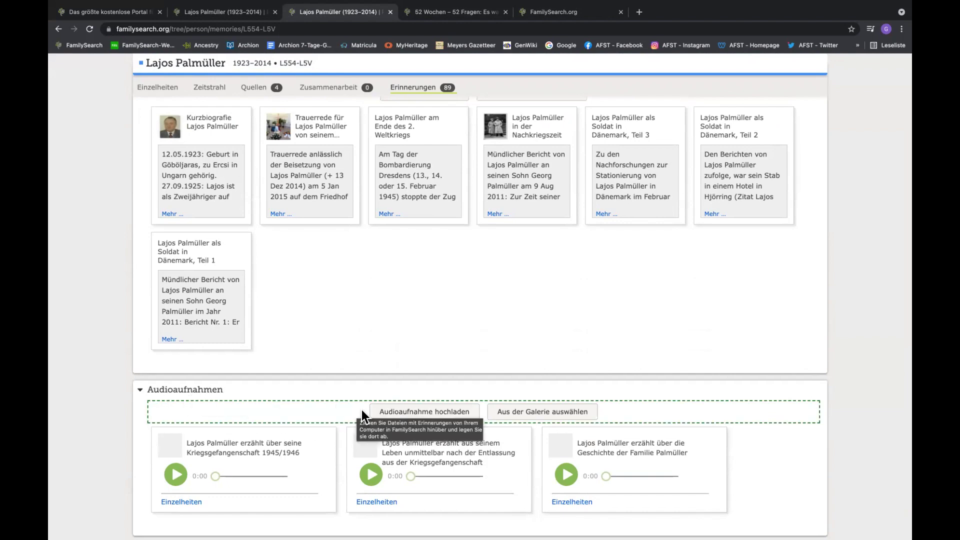
{"action": "scroll", "coordinate": [381, 308], "scroll_direction": "up", "scroll_amount": 6}
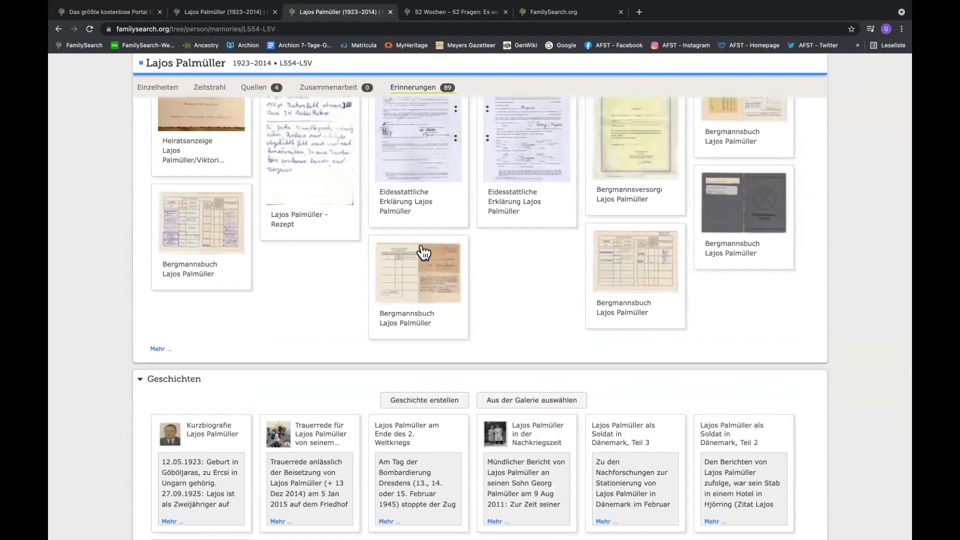
{"action": "scroll", "coordinate": [424, 253], "scroll_direction": "down", "scroll_amount": 5}
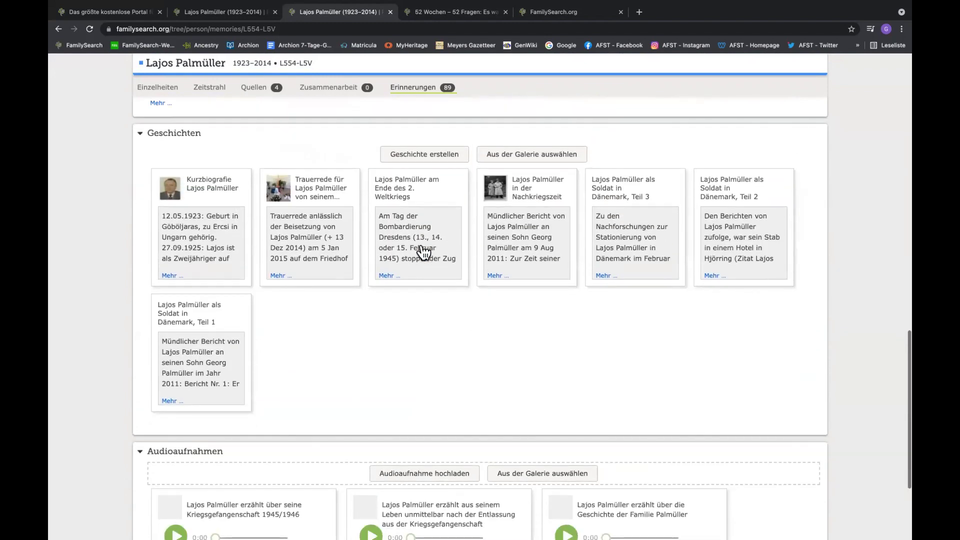
{"action": "scroll", "coordinate": [422, 252], "scroll_direction": "down", "scroll_amount": 3}
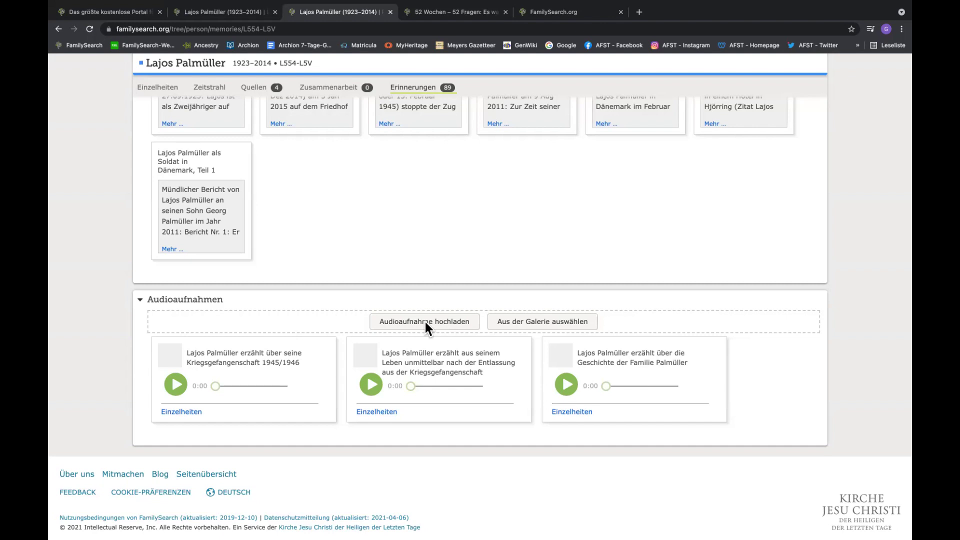
Scroll back up the memories page to the profile header and Fotos gallery.
{"action": "scroll", "coordinate": [425, 320], "scroll_direction": "up", "scroll_amount": 10}
{"action": "scroll", "coordinate": [426, 324], "scroll_direction": "up", "scroll_amount": 10}
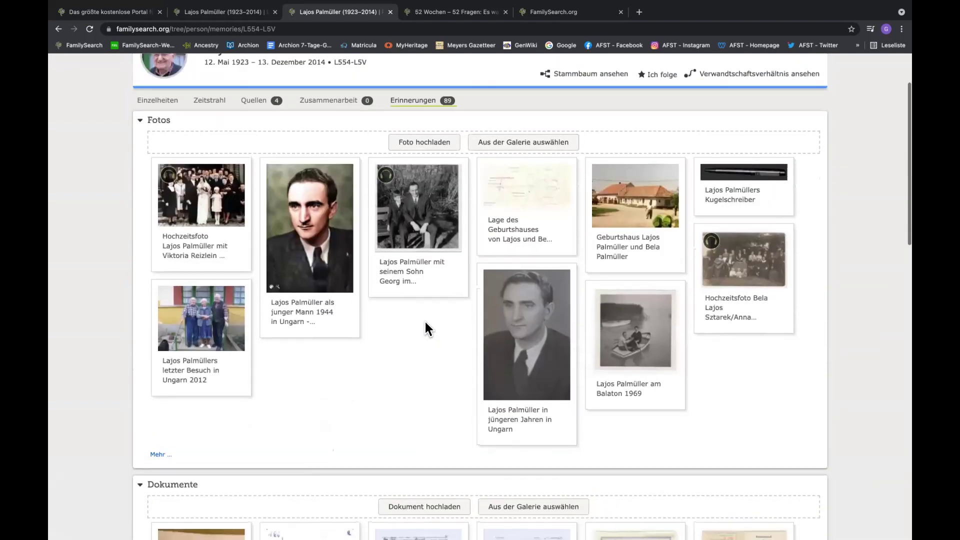
{"action": "scroll", "coordinate": [426, 323], "scroll_direction": "up", "scroll_amount": 1}
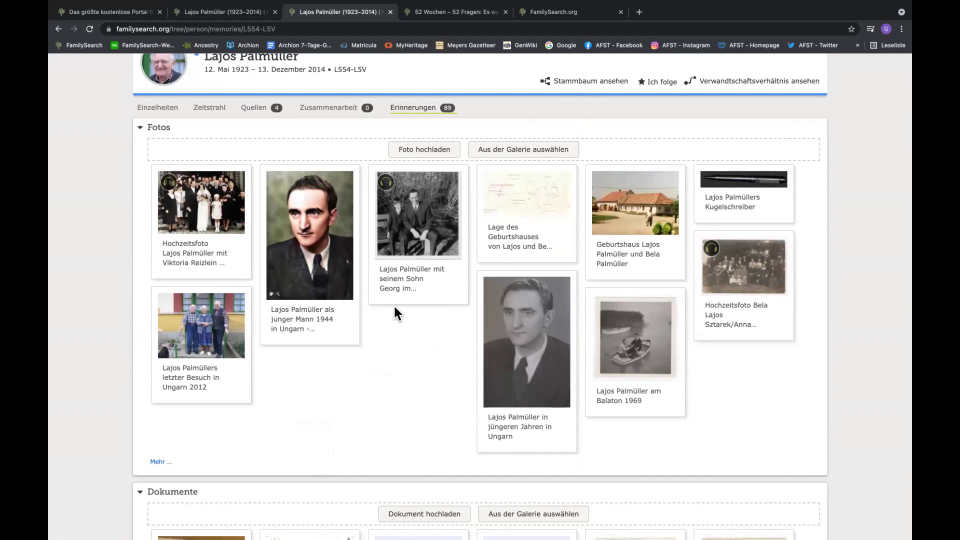
{"action": "scroll", "coordinate": [394, 305], "scroll_direction": "down", "scroll_amount": 2}
{"action": "scroll", "coordinate": [394, 304], "scroll_direction": "up", "scroll_amount": 3}
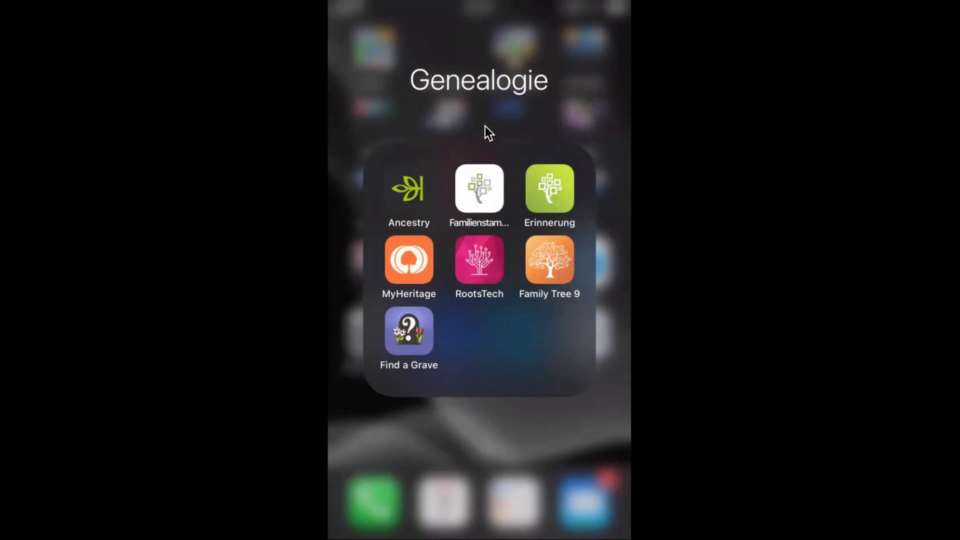
Launch the Familienstammbaum app from the Genealogie folder to show the Ahnentafel.
{"action": "left_click", "coordinate": [480, 188]}
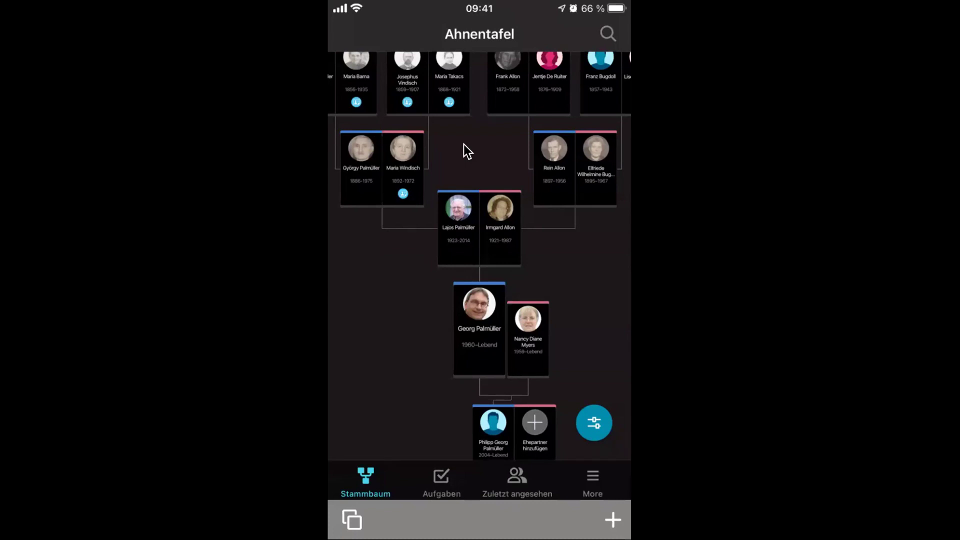
Open the 1886-born ancestor's details to reach his Erinnerungen and the Hinzufügen aus sheet.
{"action": "left_click", "coordinate": [332, 172]}
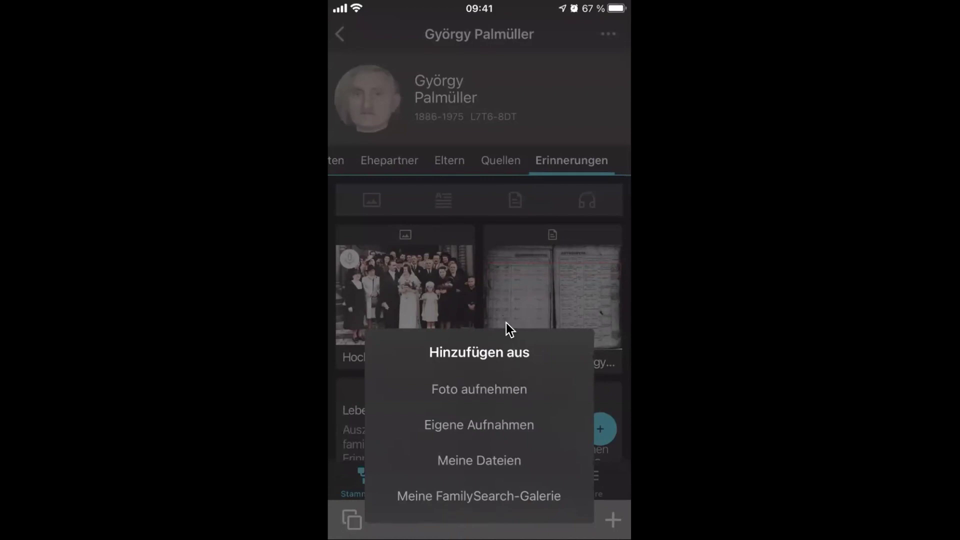
Dismiss the photo source choices and choose Audiodatei hinzufügen from the add-memory menu.
{"action": "left_click", "coordinate": [526, 293]}
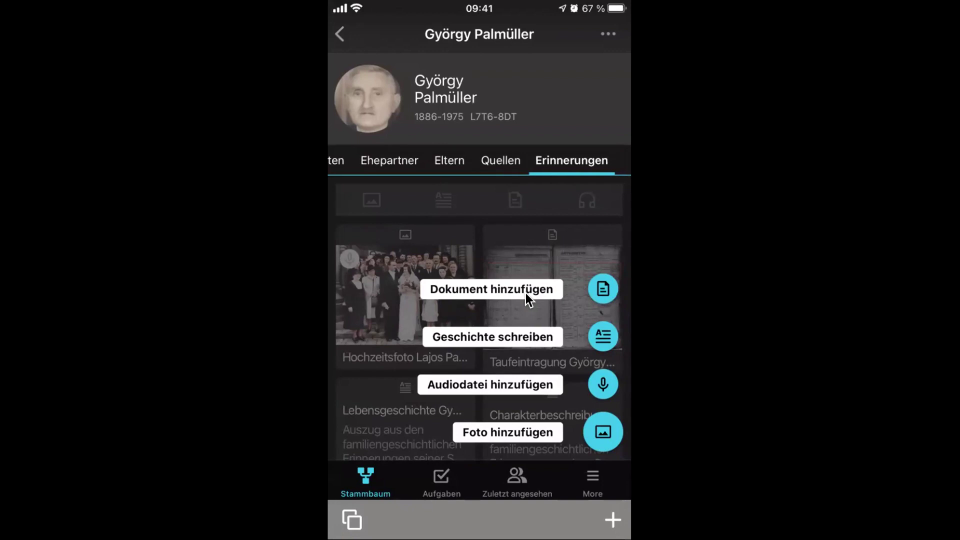
{"action": "left_click", "coordinate": [603, 384]}
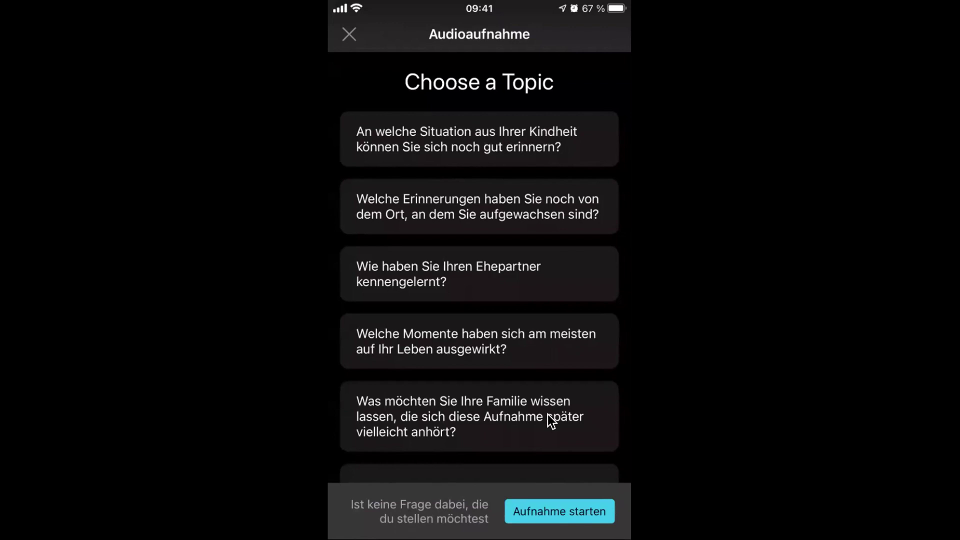
Pick the topic 'Wie haben Sie Ihren Ehepartner kennengelernt?' for the new audio recording.
{"action": "scroll", "coordinate": [548, 414], "scroll_direction": "down", "scroll_amount": 5}
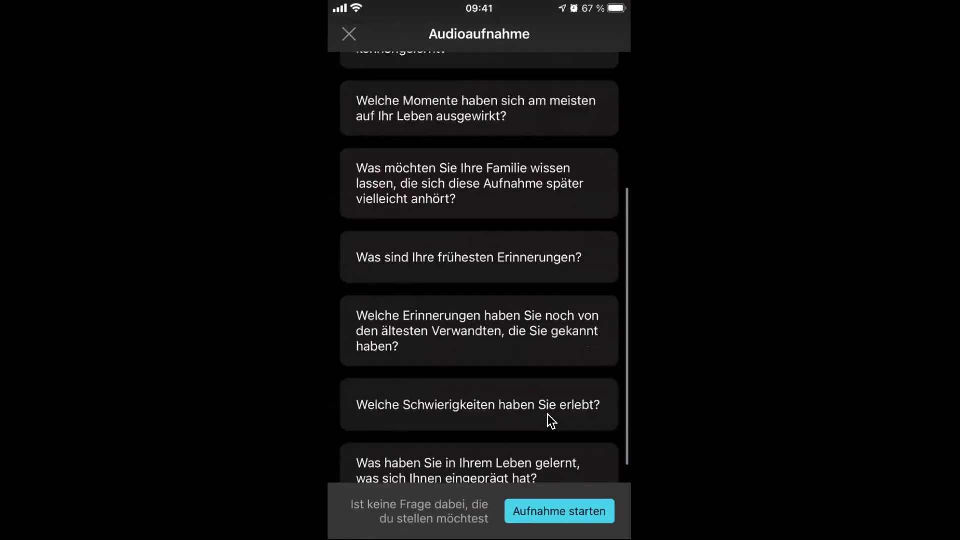
{"action": "scroll", "coordinate": [548, 414], "scroll_direction": "down", "scroll_amount": 1}
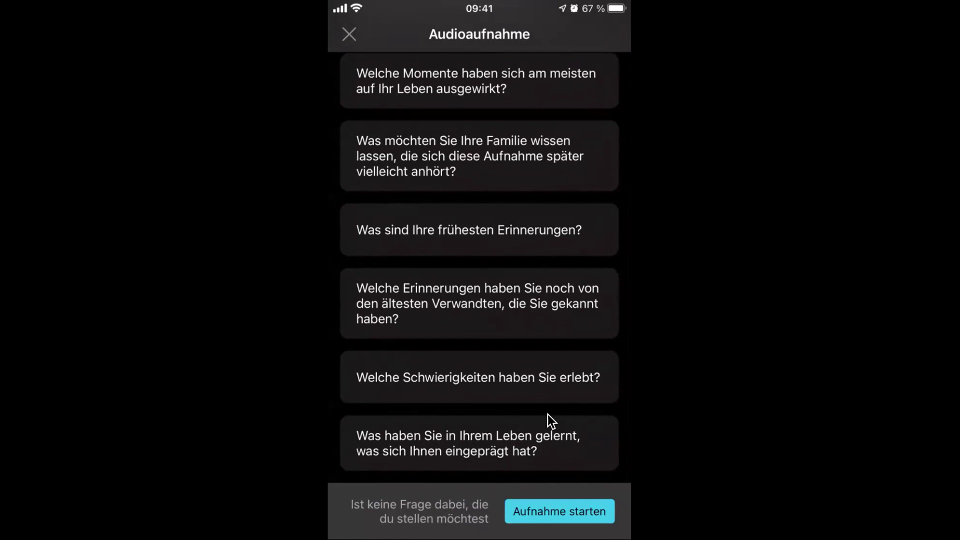
{"action": "scroll", "coordinate": [548, 414], "scroll_direction": "up", "scroll_amount": 5}
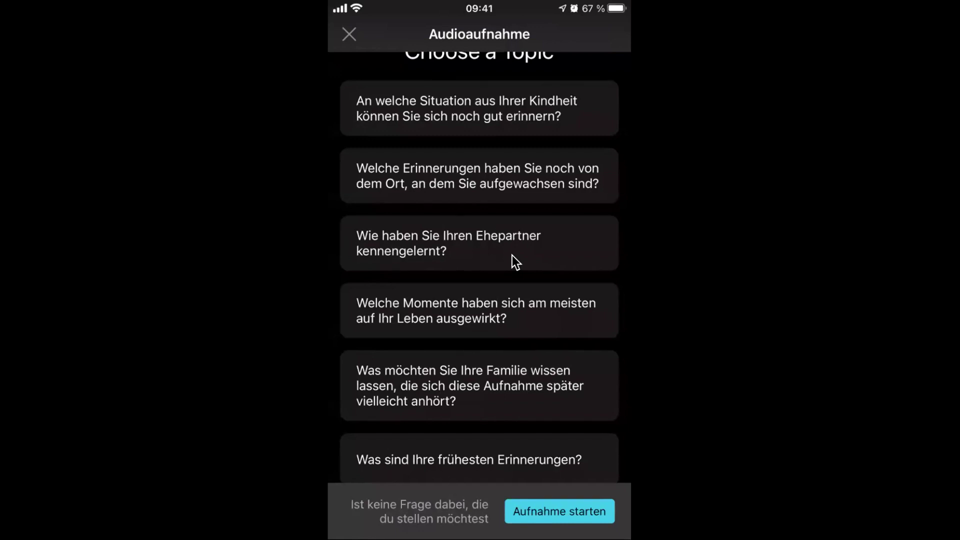
{"action": "left_click", "coordinate": [513, 256]}
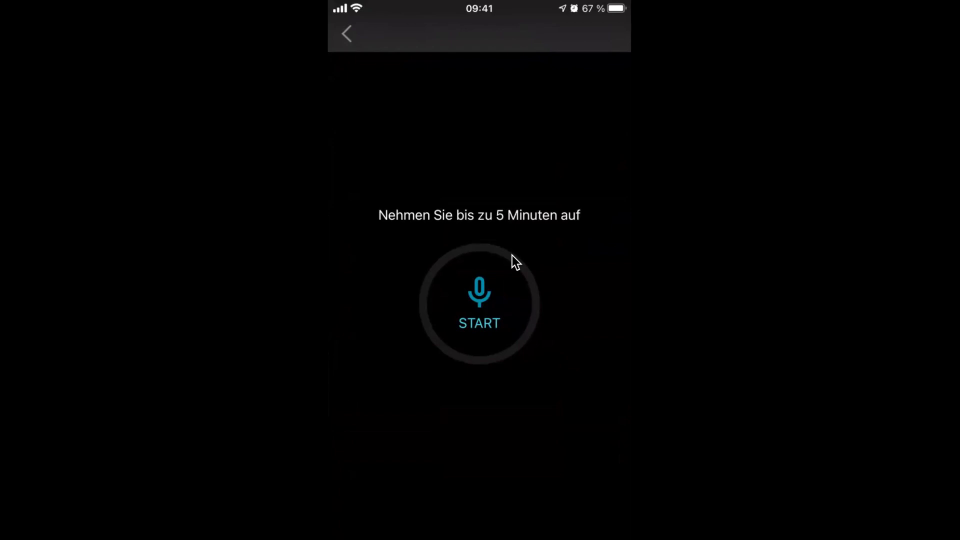
Record a short clip, pause it, and finish with Fertig! to reach the title prompt.
{"action": "left_click", "coordinate": [512, 255]}
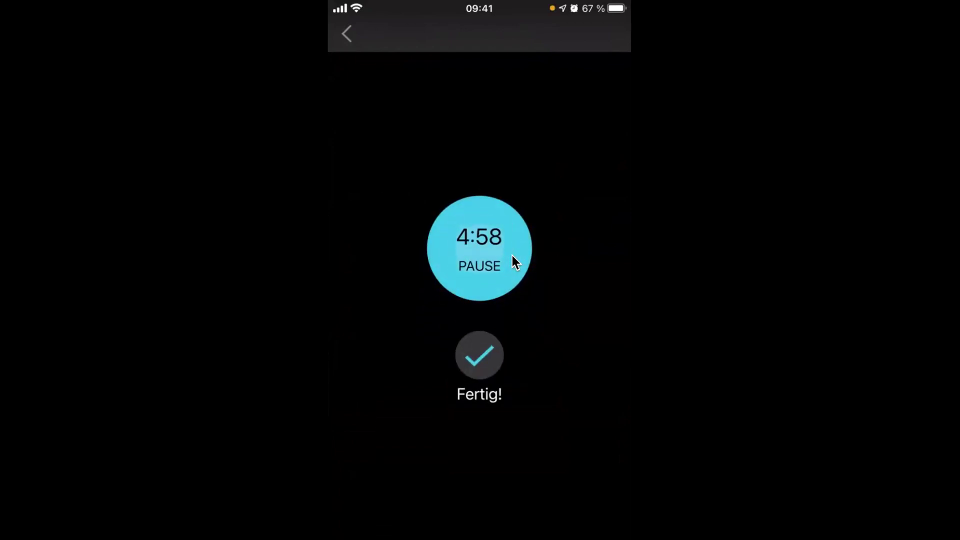
{"action": "left_click", "coordinate": [512, 256]}
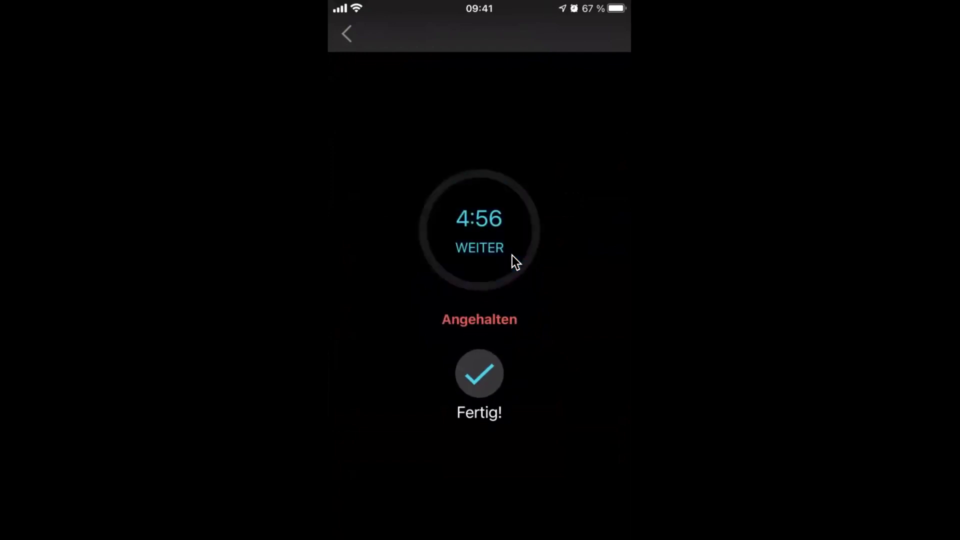
{"action": "left_click", "coordinate": [482, 365]}
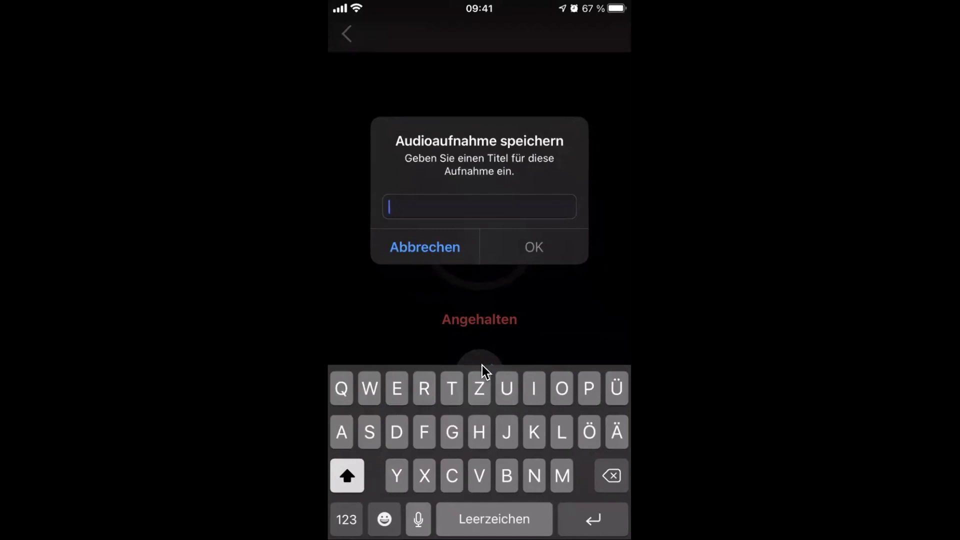
Title the recording 'inzerview mit Tante Anna' and save it as an audio memory.
{"action": "key", "text": "shift"}
{"action": "type", "text": "inzerview mit"}
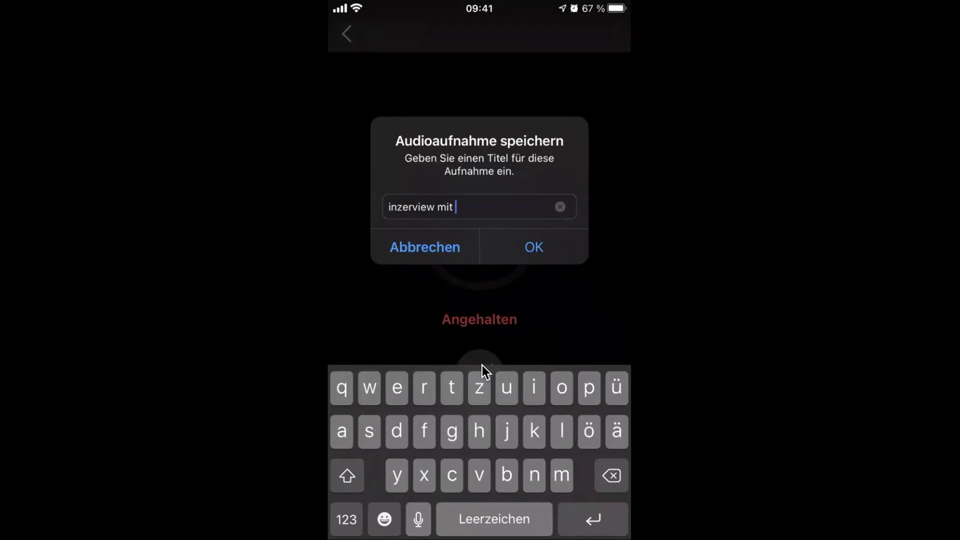
{"action": "type", "text": " Tante Anna"}
{"action": "key", "text": "Return"}
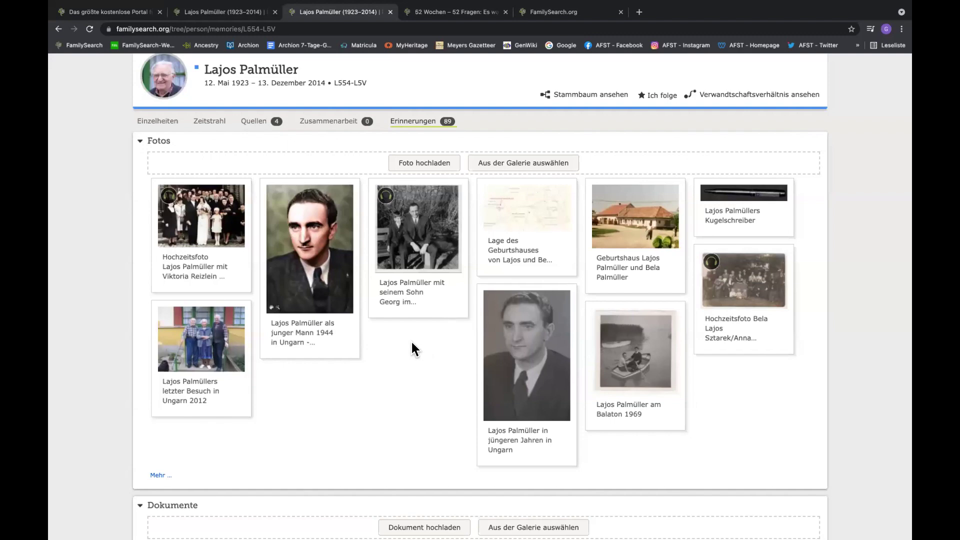
Open the ancestor's person page from his summary card and scroll his Erinnerungen to Audioaufnahmen.
{"action": "left_click", "coordinate": [159, 122]}
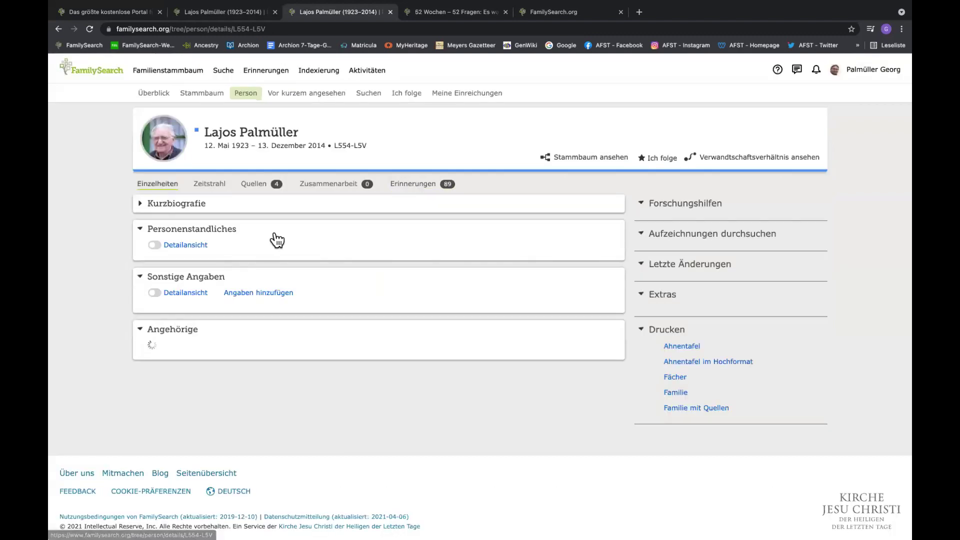
{"action": "scroll", "coordinate": [380, 314], "scroll_direction": "down", "scroll_amount": 13}
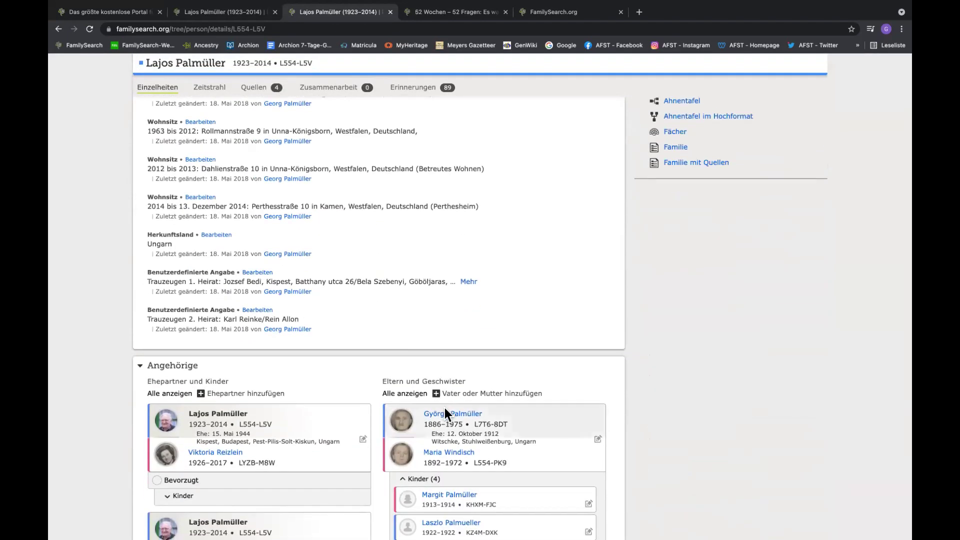
{"action": "left_click", "coordinate": [447, 415]}
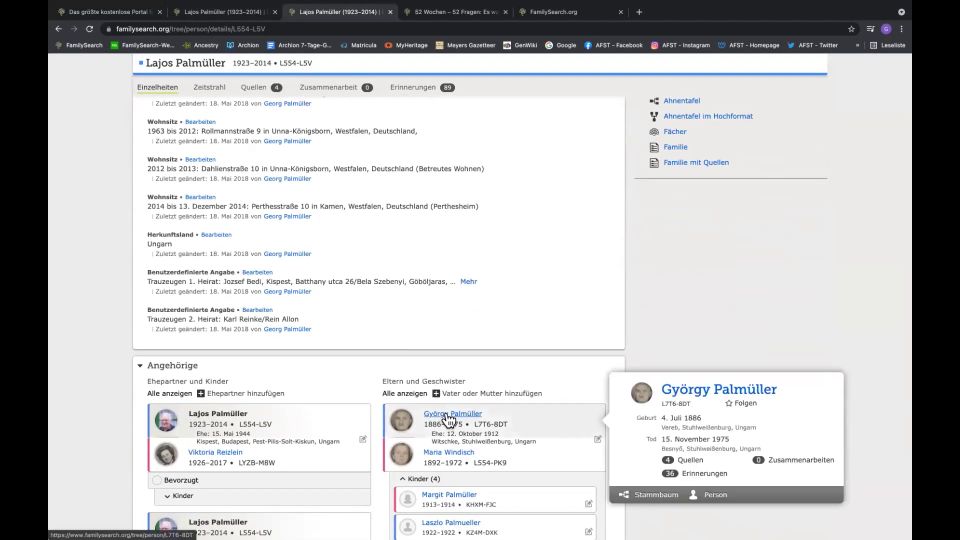
{"action": "left_click", "coordinate": [716, 496]}
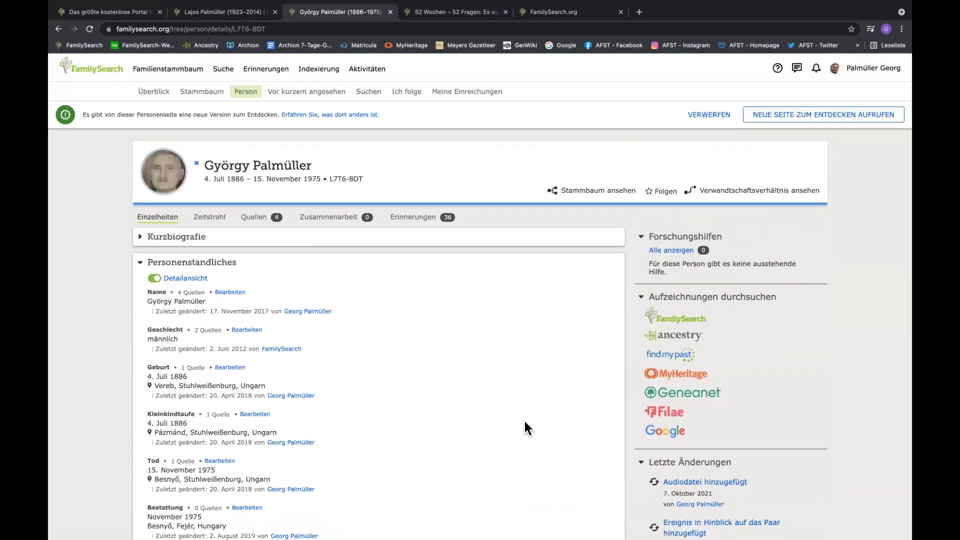
{"action": "scroll", "coordinate": [524, 421], "scroll_direction": "down", "scroll_amount": 7}
{"action": "scroll", "coordinate": [524, 421], "scroll_direction": "up", "scroll_amount": 7}
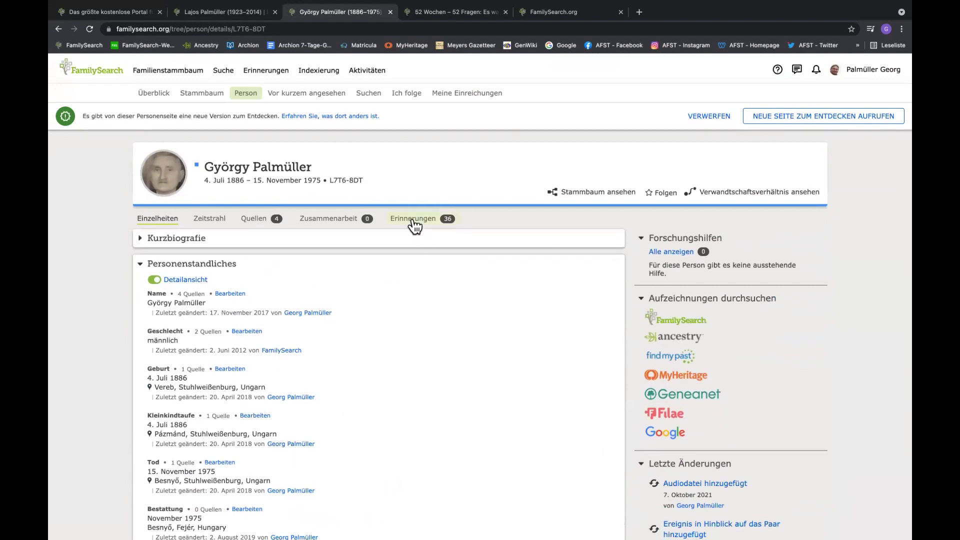
{"action": "left_click", "coordinate": [414, 220]}
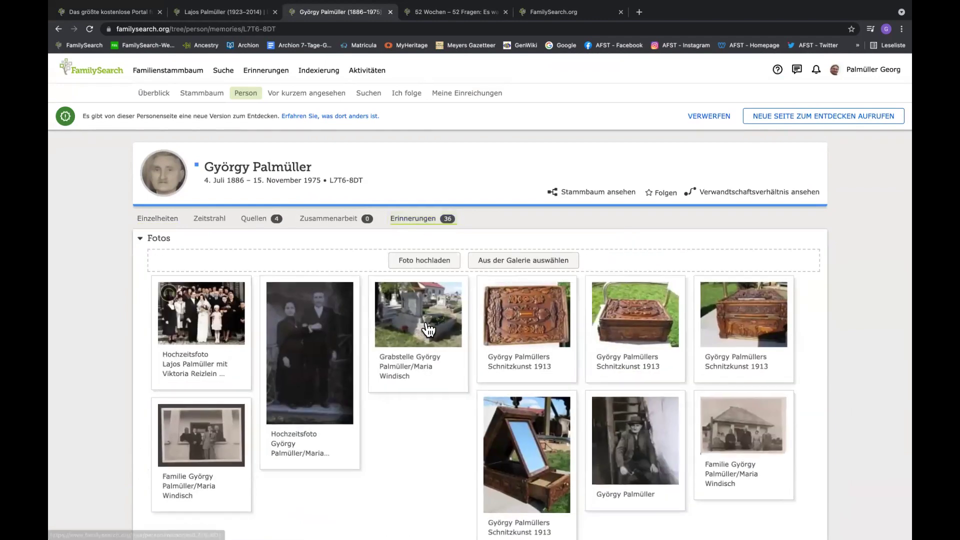
{"action": "scroll", "coordinate": [428, 330], "scroll_direction": "down", "scroll_amount": 15}
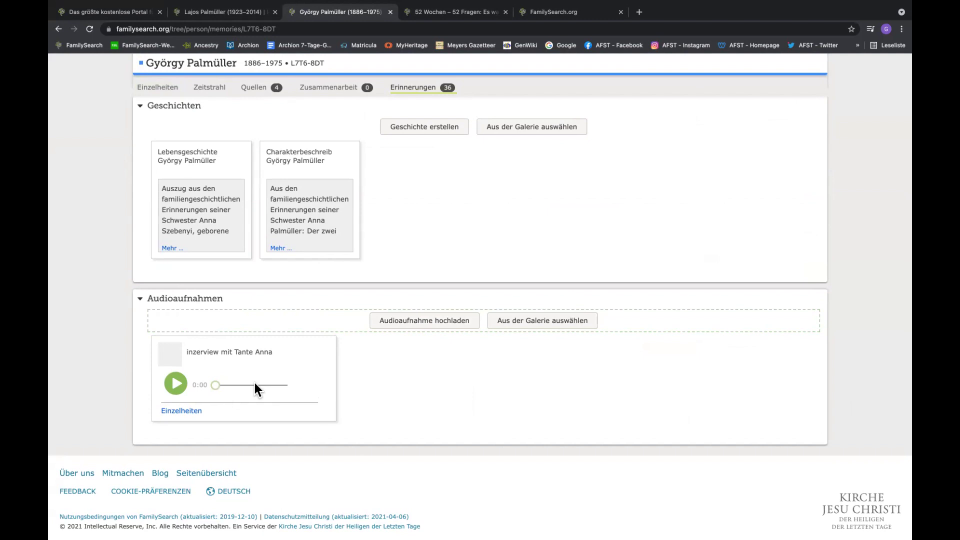
Delete the 'inzerview mit Tante Anna' audio memory from FamilySearch via Aktionen > Löschen.
{"action": "left_click", "coordinate": [227, 354]}
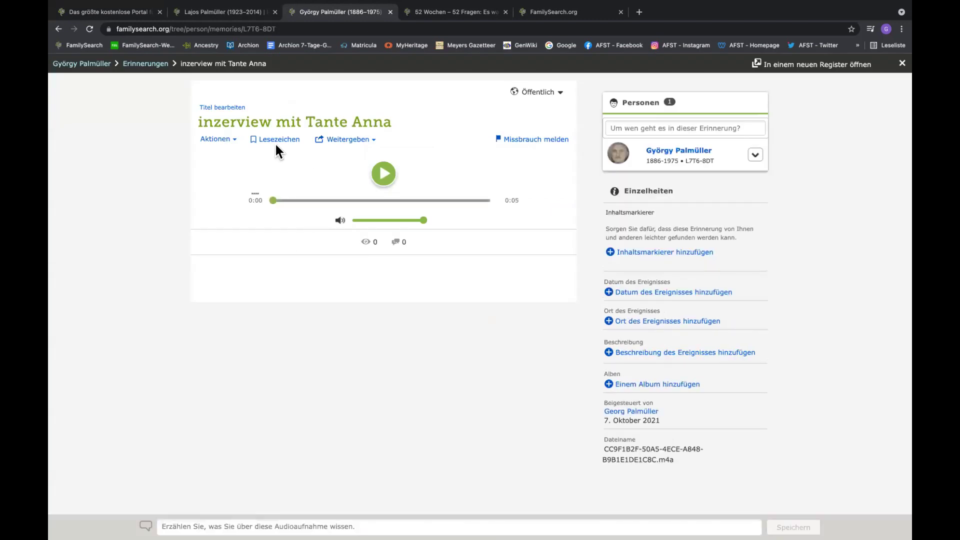
{"action": "left_click", "coordinate": [228, 141]}
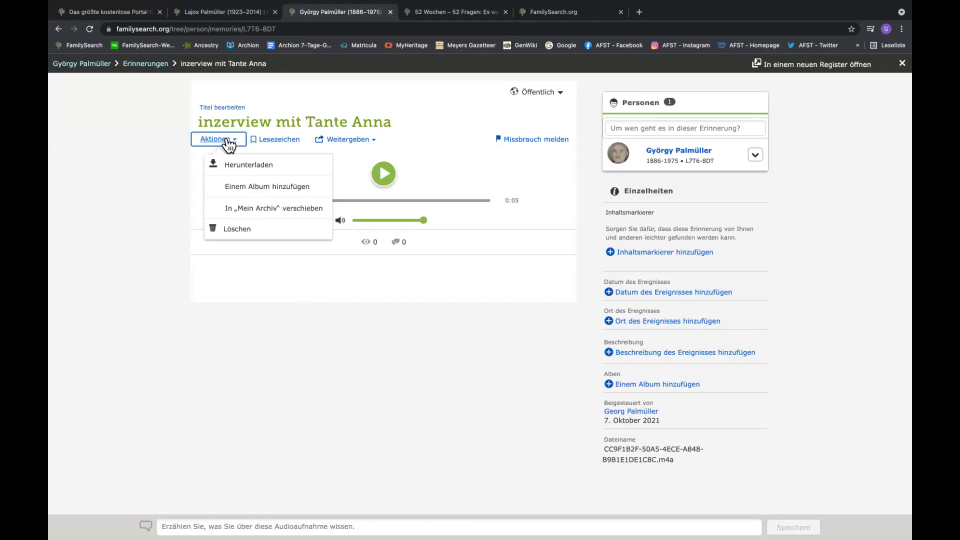
{"action": "left_click", "coordinate": [234, 229]}
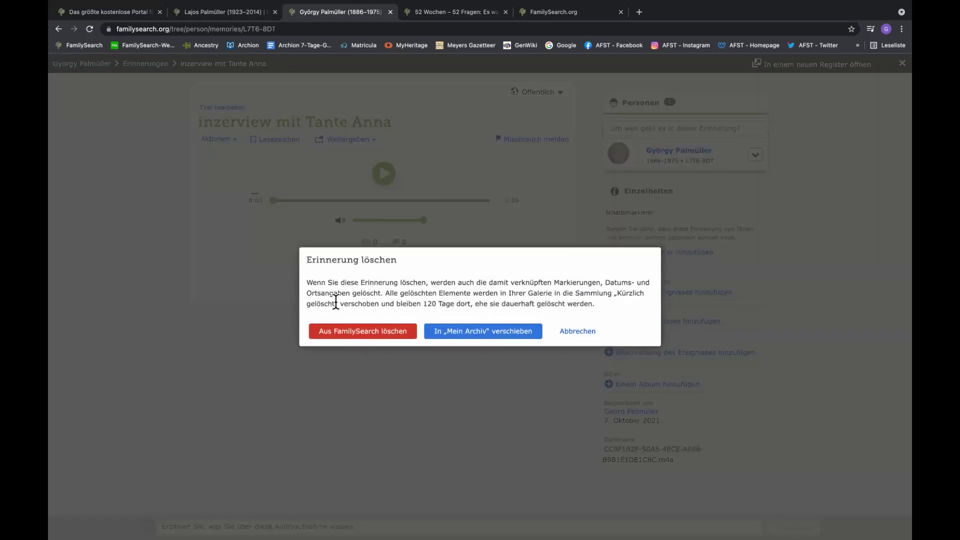
{"action": "left_click", "coordinate": [359, 330]}
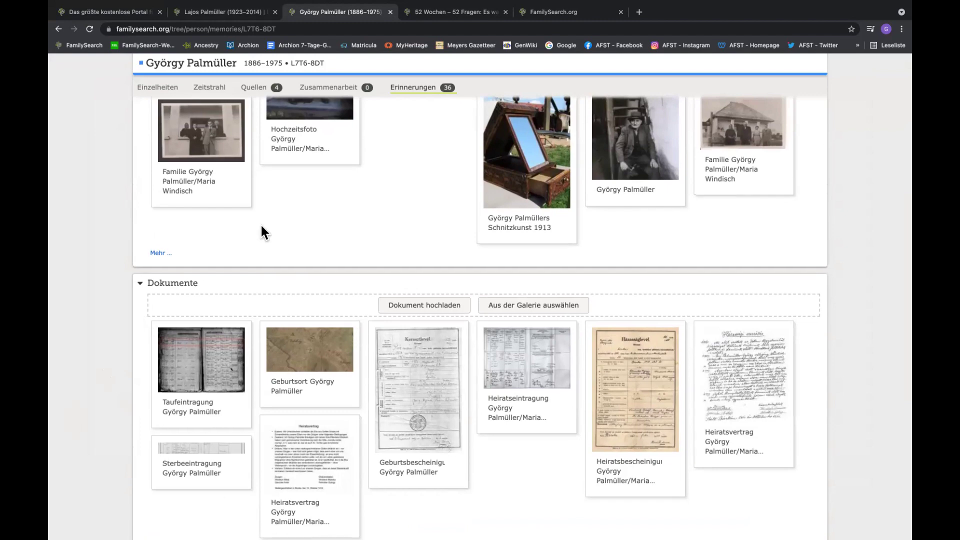
Scroll back to the top and exit macOS full screen to a smaller browser window.
{"action": "scroll", "coordinate": [261, 225], "scroll_direction": "up", "scroll_amount": 7}
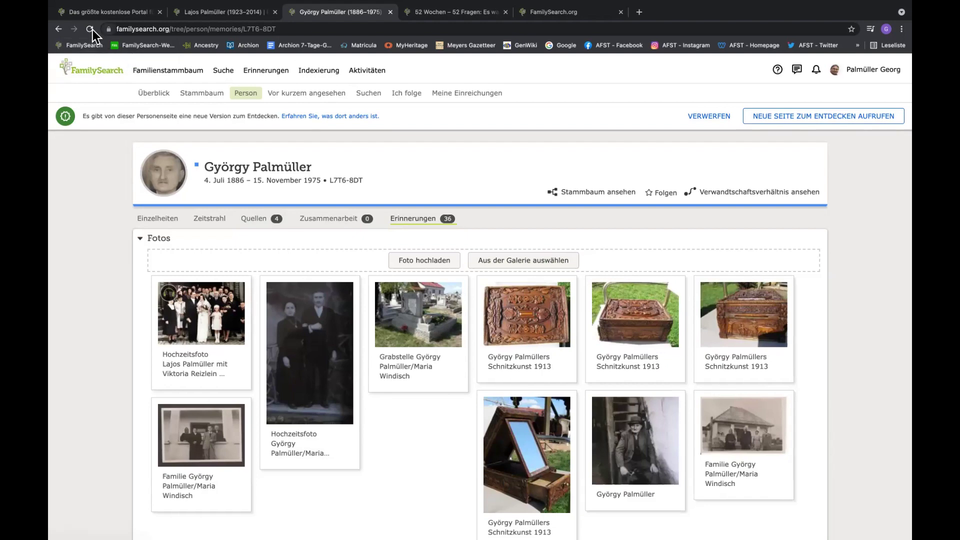
{"action": "mouse_move", "coordinate": [95, 5]}
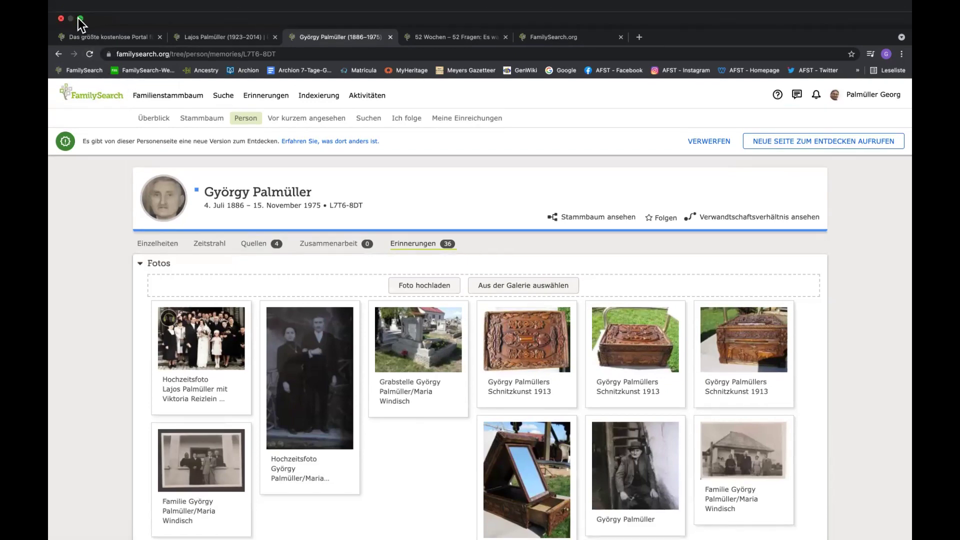
{"action": "left_click", "coordinate": [80, 19]}
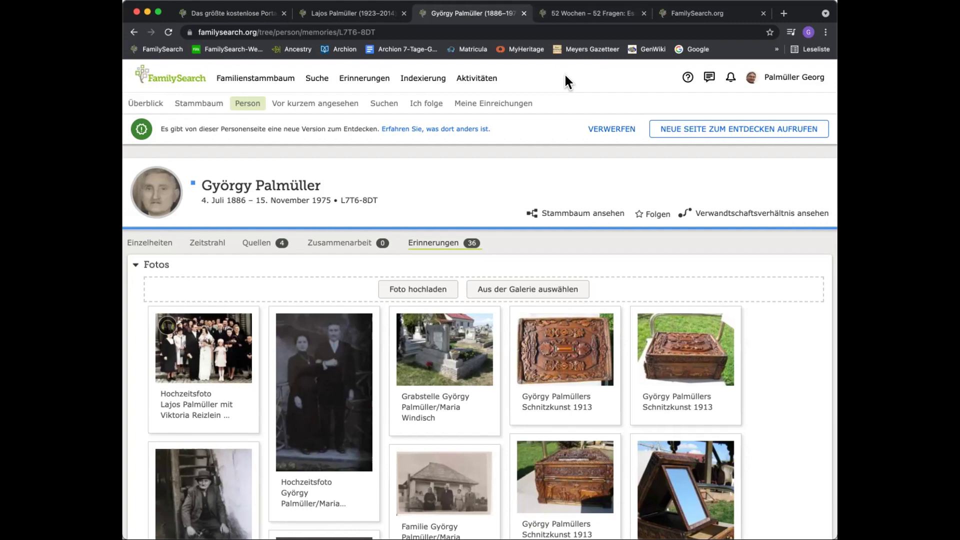
Switch to the '52 Wochen – 52 Fragen' blog article tab.
{"action": "left_click", "coordinate": [573, 16]}
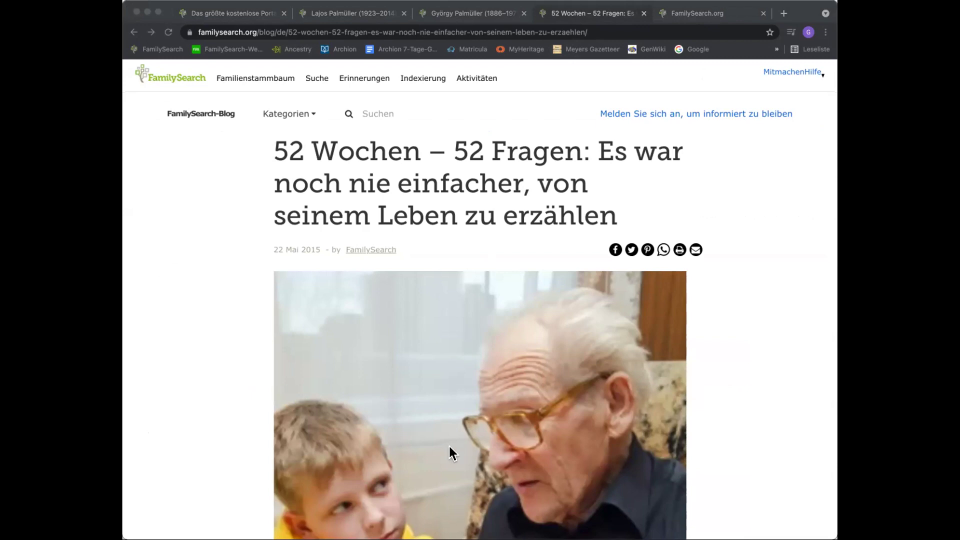
Scroll through the article's numbered list of 52 life-story questions to the end and back.
{"action": "scroll", "coordinate": [449, 446], "scroll_direction": "down", "scroll_amount": 3}
{"action": "scroll", "coordinate": [451, 450], "scroll_direction": "down", "scroll_amount": 8}
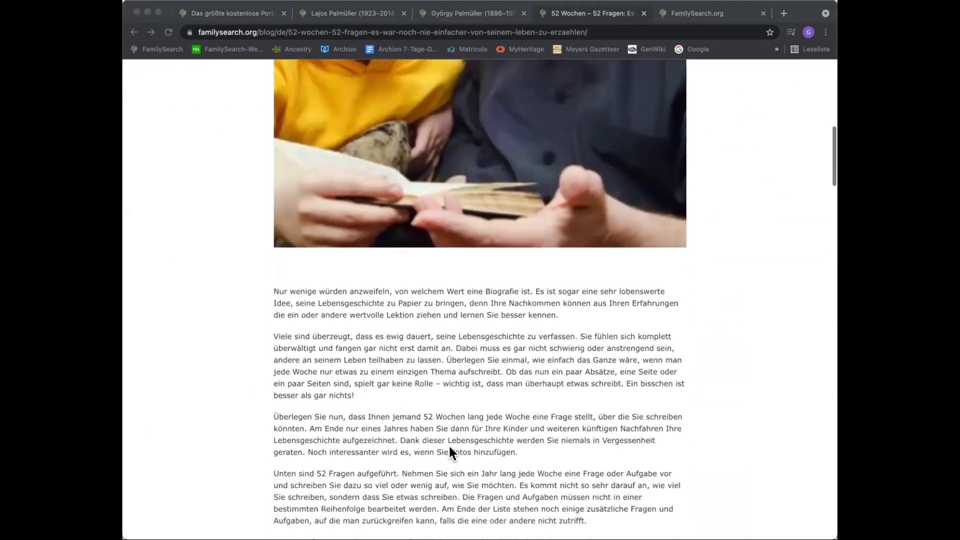
{"action": "scroll", "coordinate": [450, 451], "scroll_direction": "down", "scroll_amount": 3}
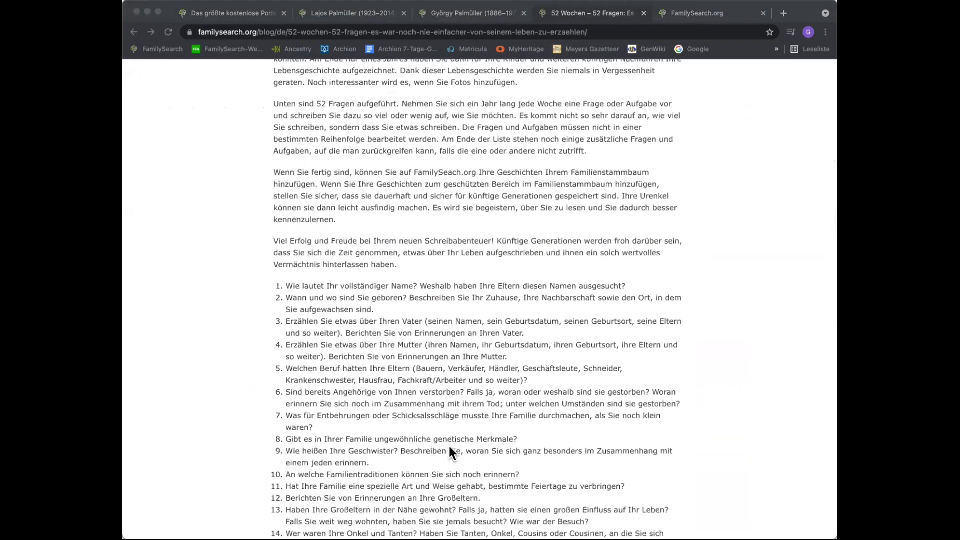
{"action": "scroll", "coordinate": [448, 450], "scroll_direction": "down", "scroll_amount": 4}
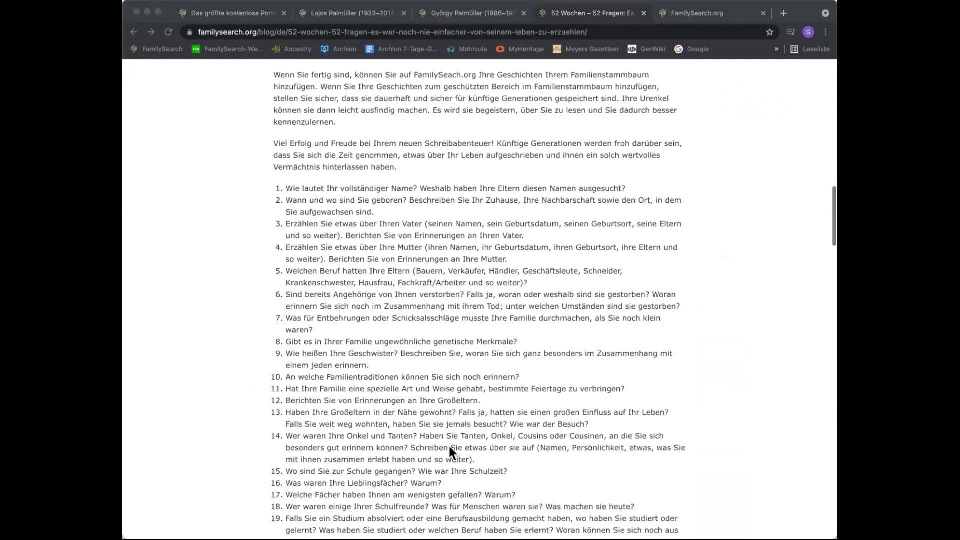
{"action": "scroll", "coordinate": [449, 448], "scroll_direction": "down", "scroll_amount": 6}
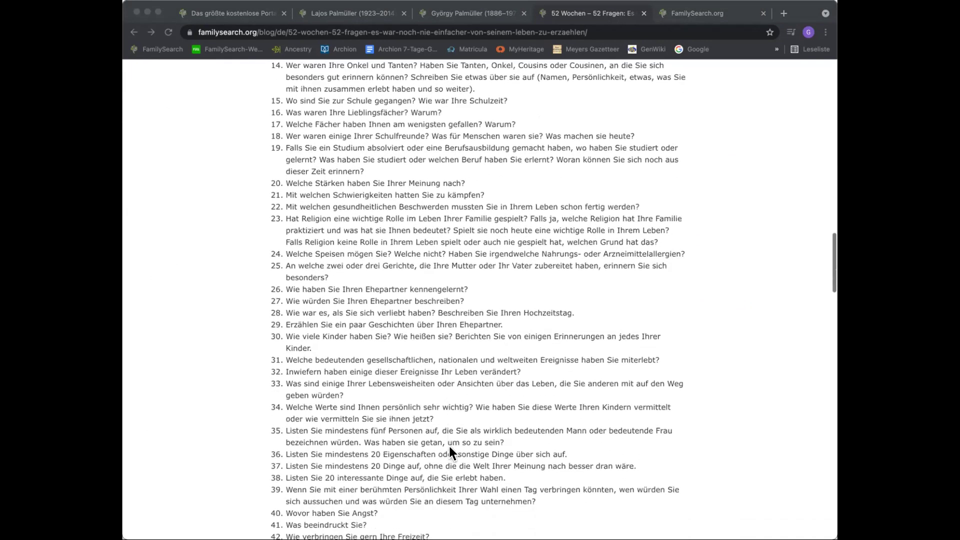
{"action": "scroll", "coordinate": [449, 446], "scroll_direction": "down", "scroll_amount": 4}
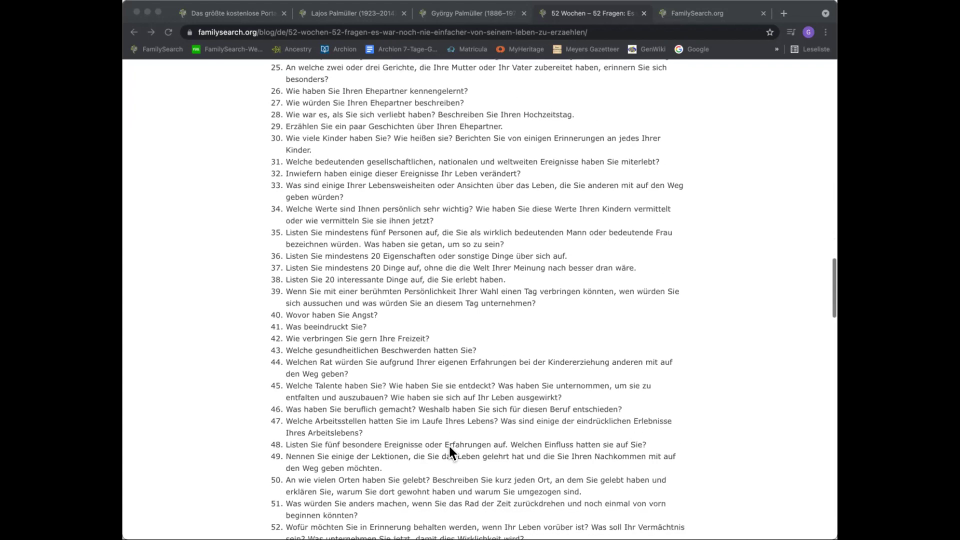
{"action": "scroll", "coordinate": [449, 448], "scroll_direction": "down", "scroll_amount": 2}
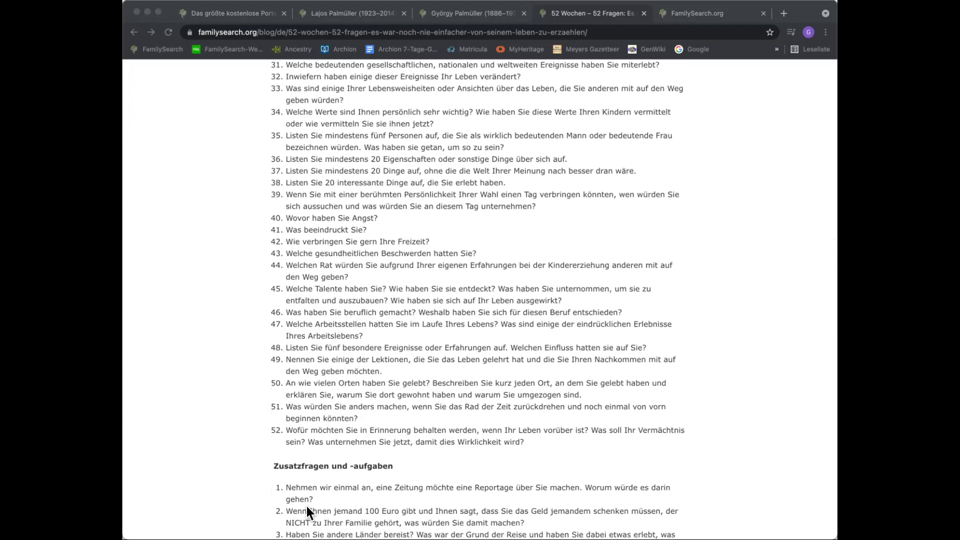
{"action": "scroll", "coordinate": [307, 506], "scroll_direction": "down", "scroll_amount": 2}
{"action": "scroll", "coordinate": [307, 507], "scroll_direction": "up", "scroll_amount": 5}
{"action": "scroll", "coordinate": [307, 506], "scroll_direction": "up", "scroll_amount": 10}
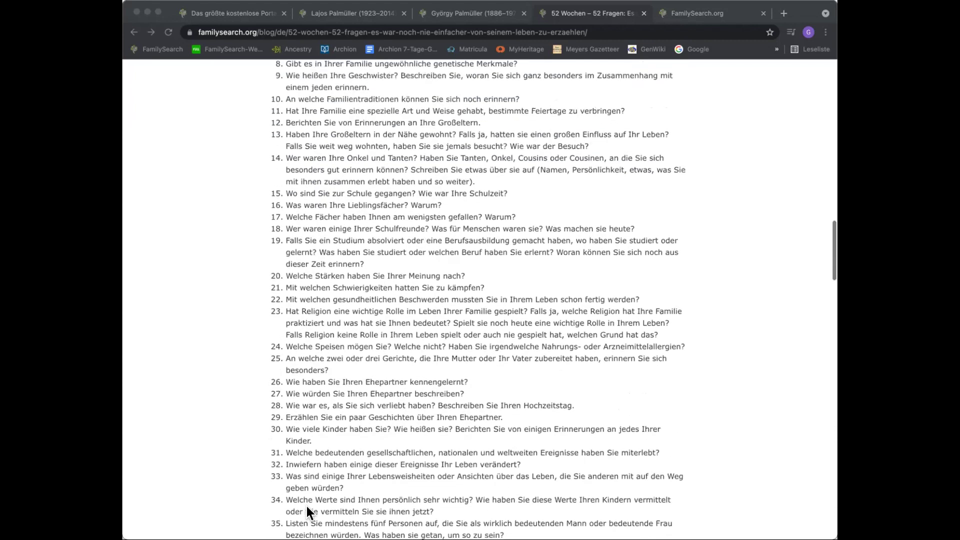
{"action": "scroll", "coordinate": [307, 506], "scroll_direction": "up", "scroll_amount": 7}
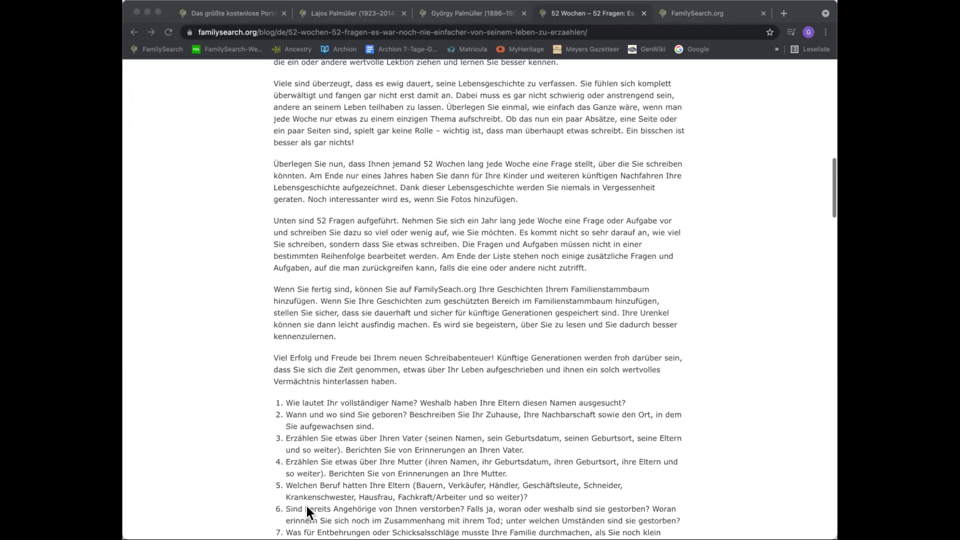
{"action": "scroll", "coordinate": [411, 328], "scroll_direction": "up", "scroll_amount": 7}
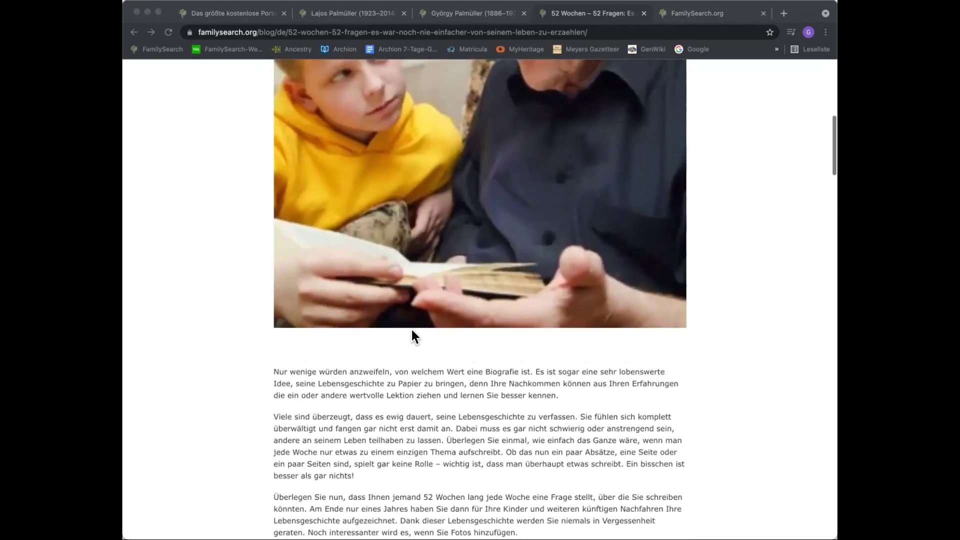
{"action": "scroll", "coordinate": [412, 329], "scroll_direction": "down", "scroll_amount": 4}
{"action": "scroll", "coordinate": [412, 329], "scroll_direction": "down", "scroll_amount": 7}
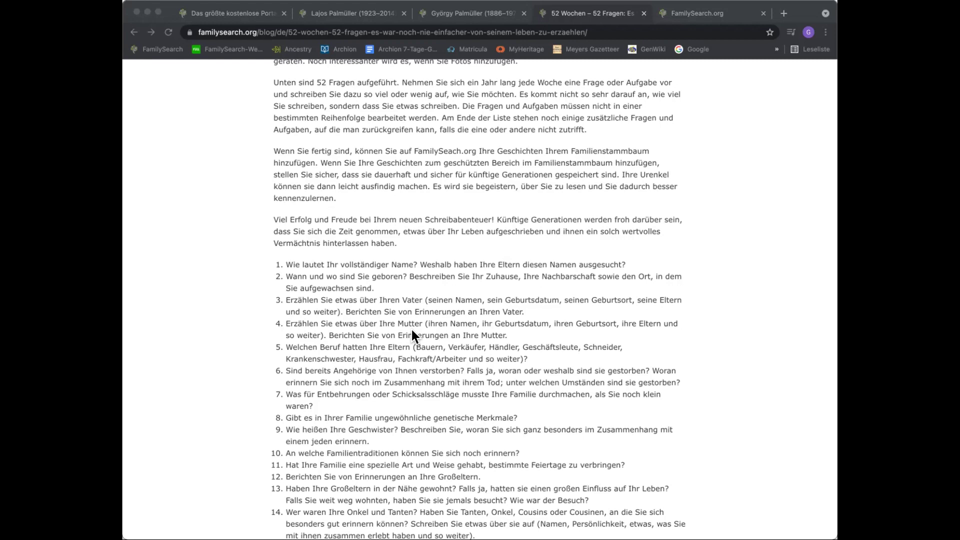
{"action": "scroll", "coordinate": [412, 330], "scroll_direction": "down", "scroll_amount": 5}
{"action": "scroll", "coordinate": [412, 332], "scroll_direction": "down", "scroll_amount": 1}
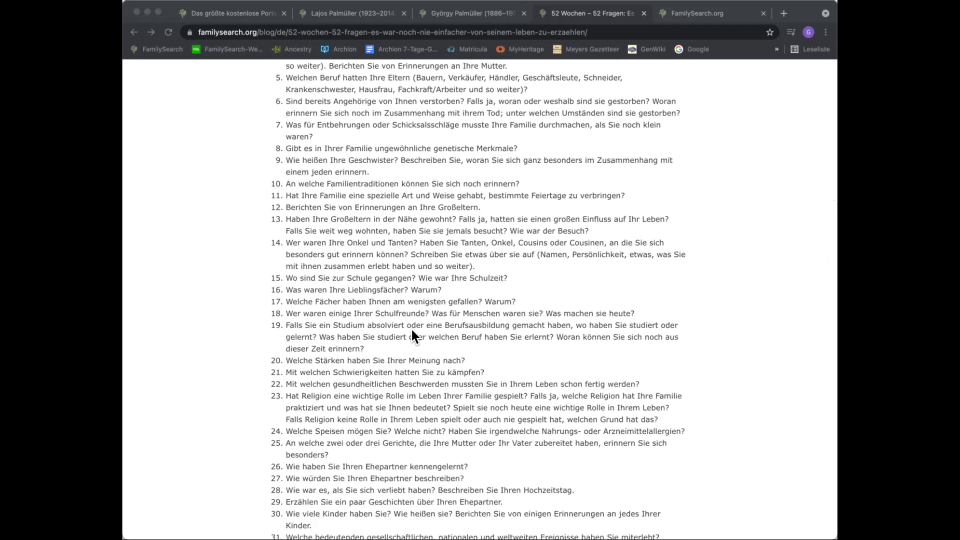
{"action": "scroll", "coordinate": [412, 331], "scroll_direction": "up", "scroll_amount": 5}
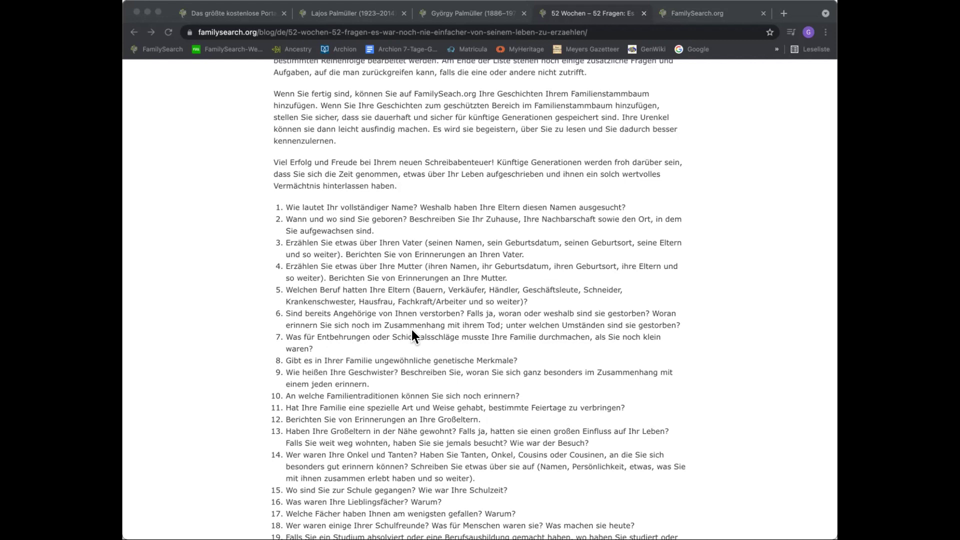
{"action": "scroll", "coordinate": [412, 331], "scroll_direction": "down", "scroll_amount": 4}
{"action": "scroll", "coordinate": [412, 331], "scroll_direction": "up", "scroll_amount": 3}
{"action": "scroll", "coordinate": [410, 327], "scroll_direction": "up", "scroll_amount": 2}
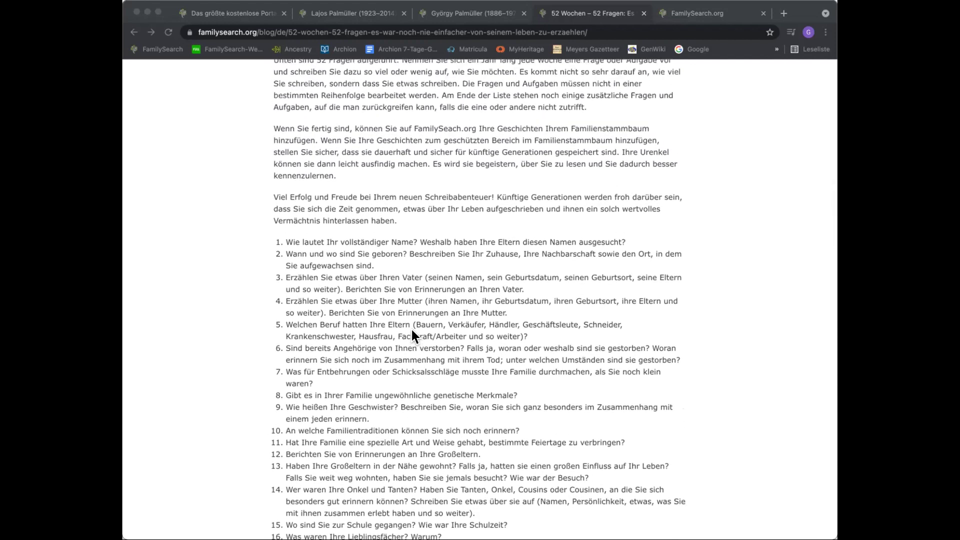
{"action": "scroll", "coordinate": [410, 327], "scroll_direction": "down", "scroll_amount": 3}
{"action": "scroll", "coordinate": [410, 327], "scroll_direction": "down", "scroll_amount": 6}
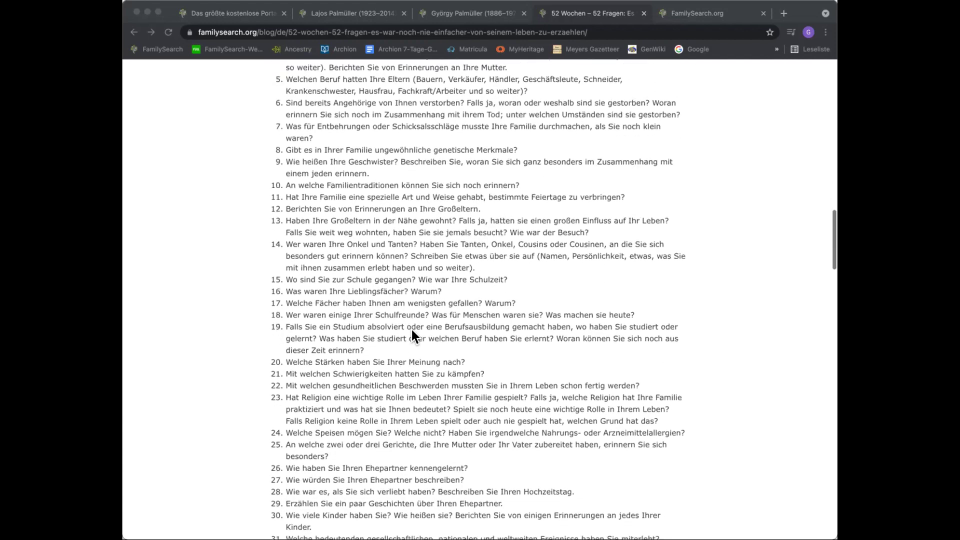
{"action": "scroll", "coordinate": [412, 330], "scroll_direction": "down", "scroll_amount": 1}
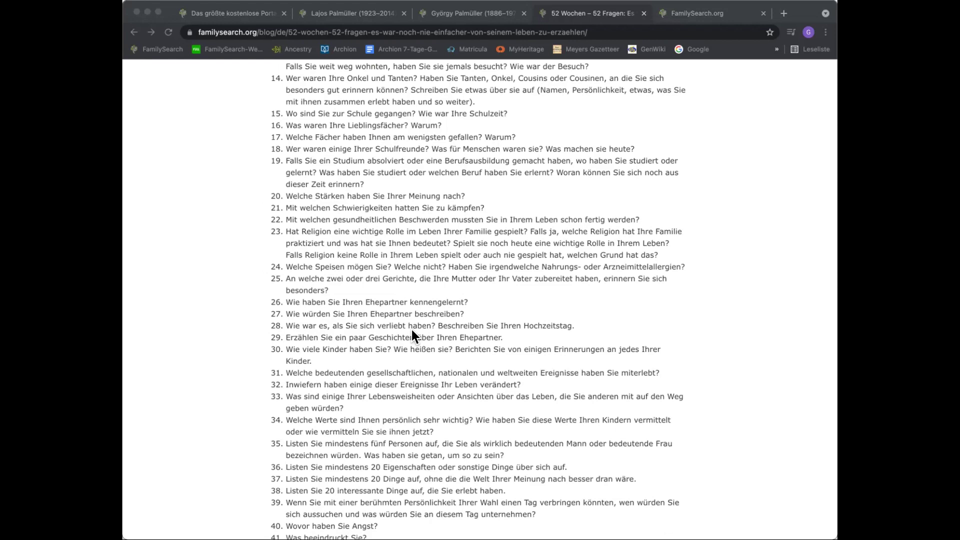
{"action": "scroll", "coordinate": [412, 329], "scroll_direction": "down", "scroll_amount": 5}
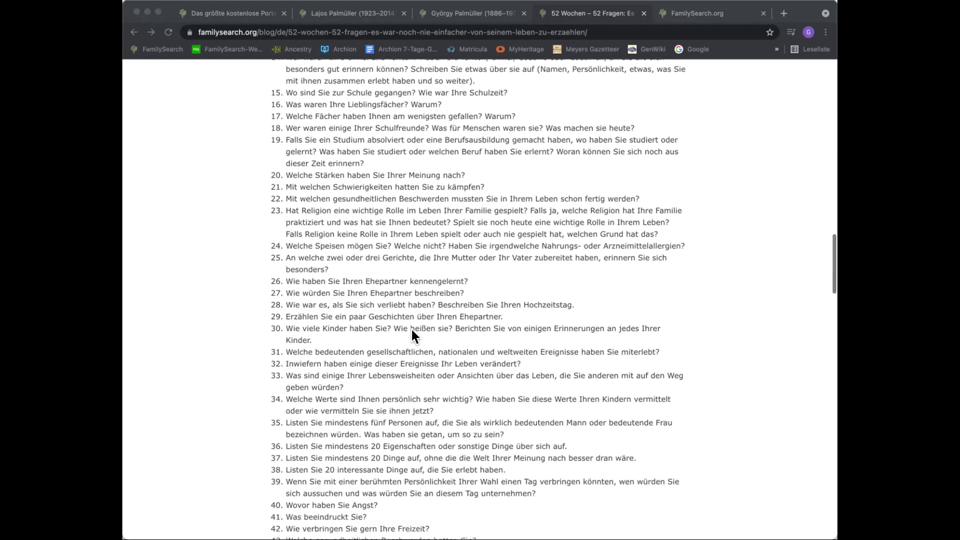
{"action": "scroll", "coordinate": [412, 332], "scroll_direction": "down", "scroll_amount": 4}
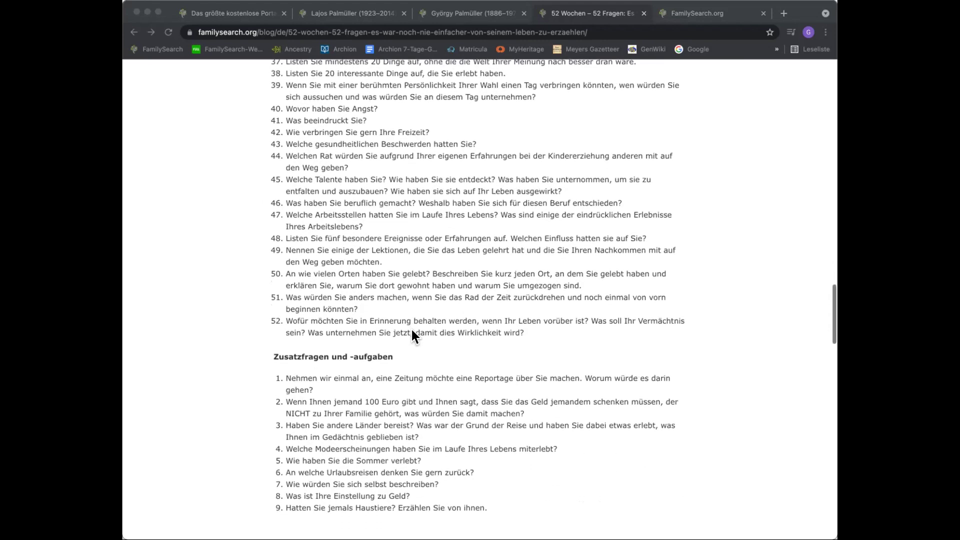
{"action": "scroll", "coordinate": [412, 330], "scroll_direction": "up", "scroll_amount": 1}
{"action": "scroll", "coordinate": [412, 331], "scroll_direction": "up", "scroll_amount": 3}
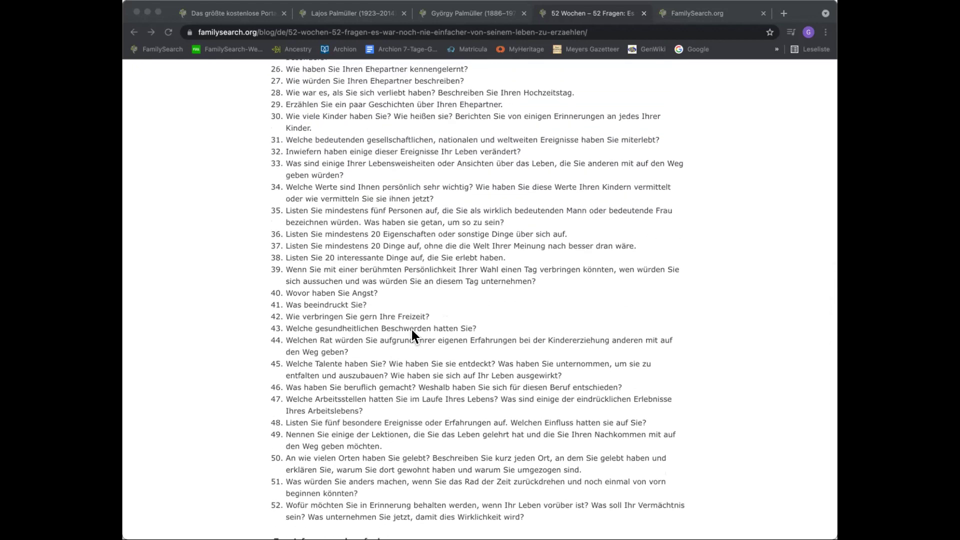
{"action": "scroll", "coordinate": [412, 331], "scroll_direction": "up", "scroll_amount": 4}
{"action": "scroll", "coordinate": [412, 329], "scroll_direction": "up", "scroll_amount": 2}
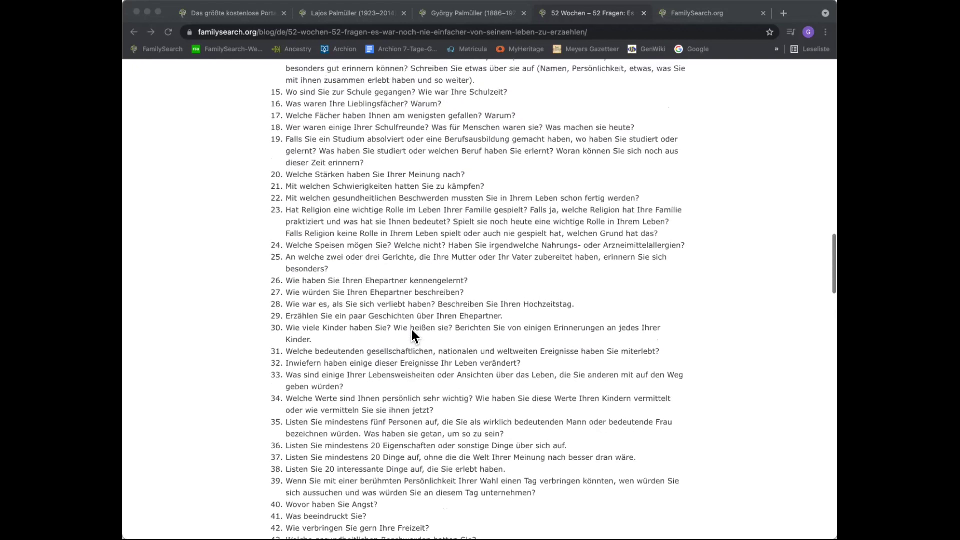
{"action": "scroll", "coordinate": [410, 327], "scroll_direction": "down", "scroll_amount": 2}
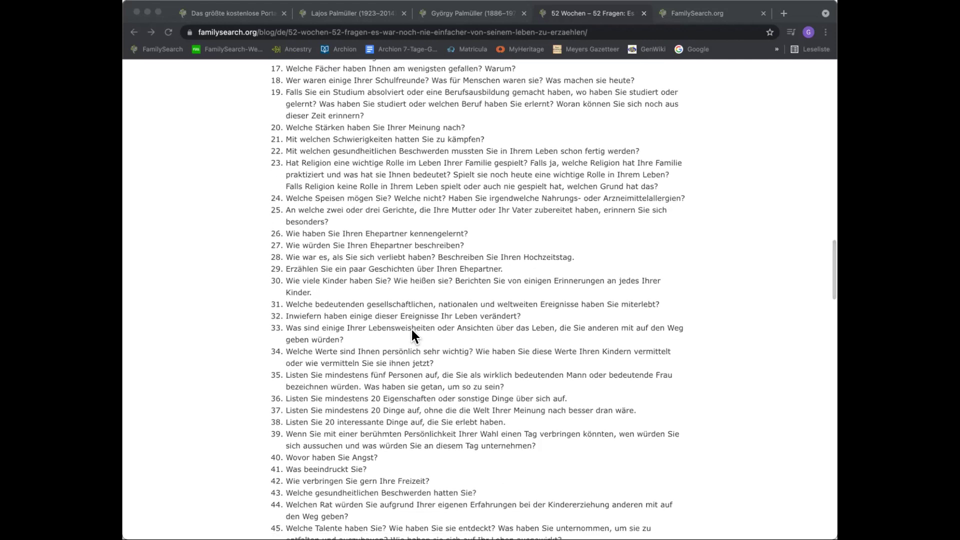
{"action": "scroll", "coordinate": [410, 327], "scroll_direction": "down", "scroll_amount": 1}
{"action": "scroll", "coordinate": [410, 327], "scroll_direction": "down", "scroll_amount": 1}
{"action": "scroll", "coordinate": [410, 327], "scroll_direction": "down", "scroll_amount": 1}
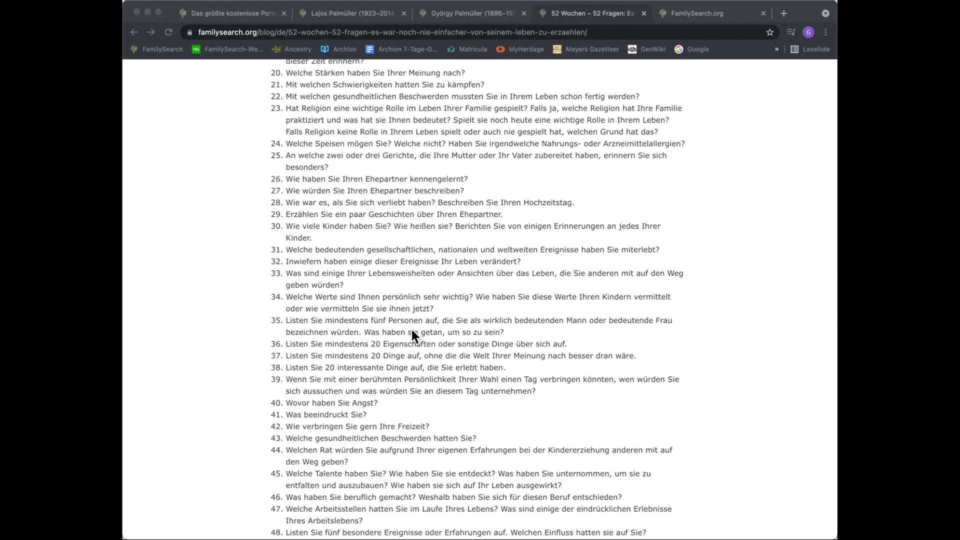
{"action": "scroll", "coordinate": [412, 330], "scroll_direction": "up", "scroll_amount": 5}
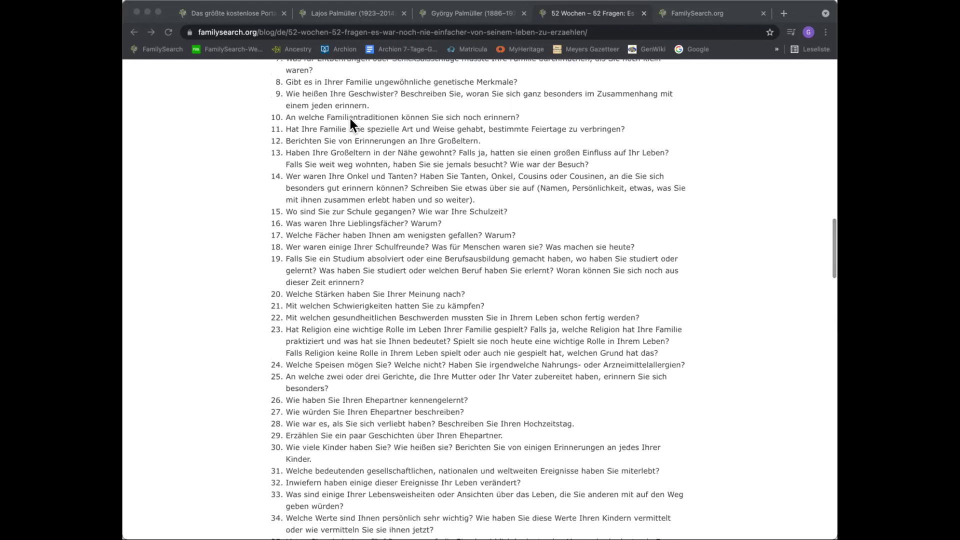
{"action": "scroll", "coordinate": [352, 242], "scroll_direction": "up", "scroll_amount": 6}
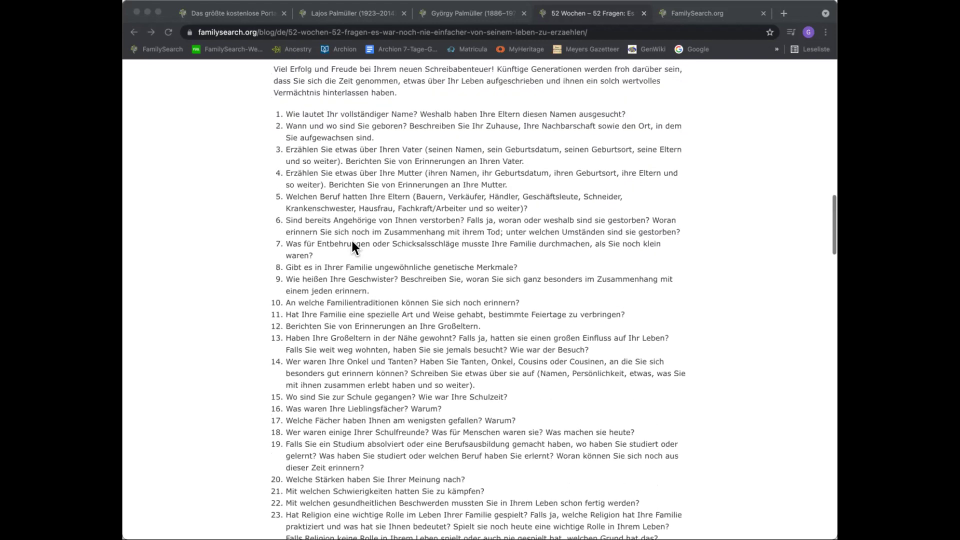
{"action": "scroll", "coordinate": [352, 245], "scroll_direction": "up", "scroll_amount": 1}
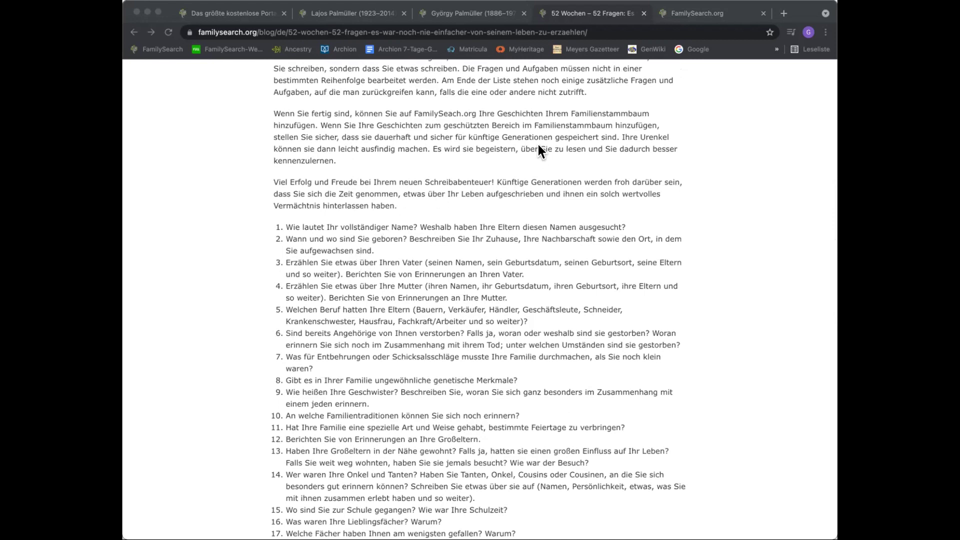
Show the FamilySearch.org recording page full-screen and open the Familiengeschichten prompts.
{"action": "left_click", "coordinate": [699, 15]}
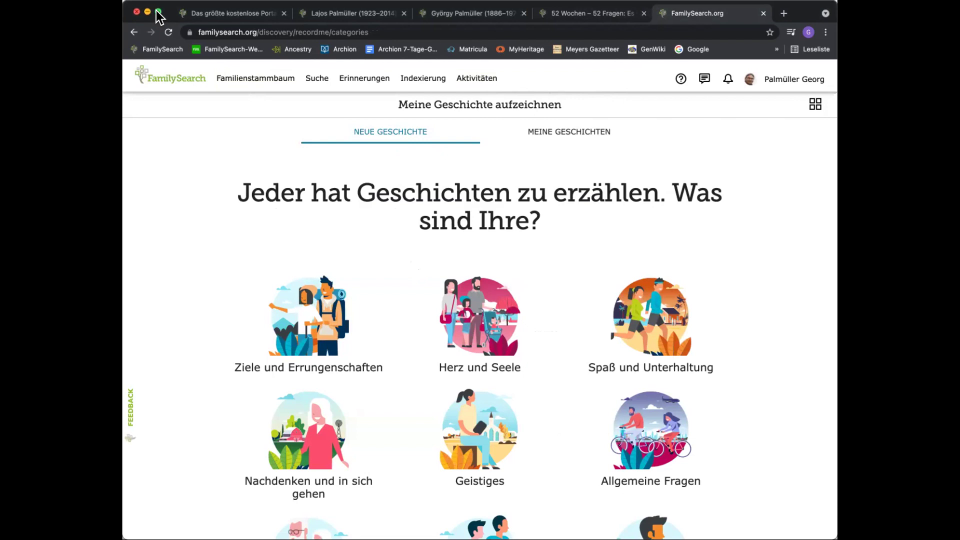
{"action": "left_click", "coordinate": [158, 12]}
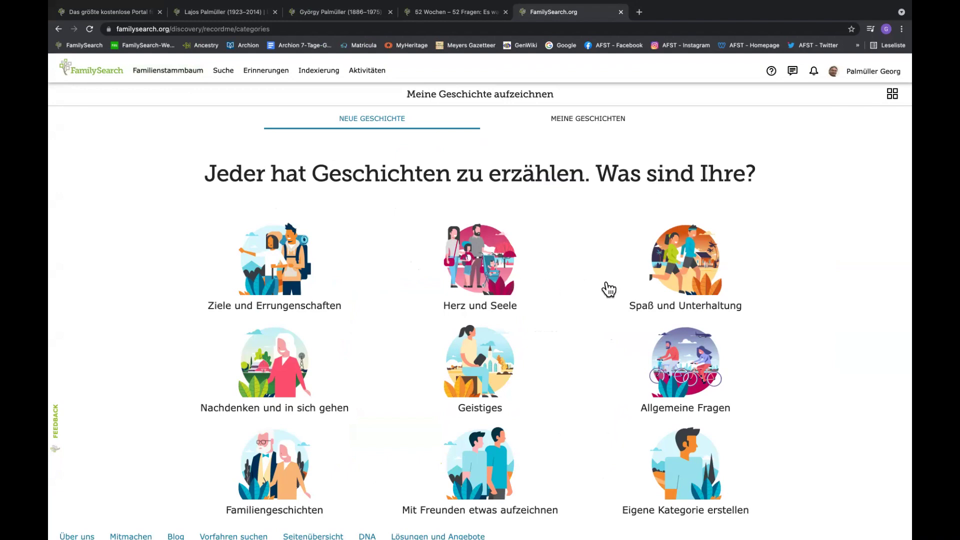
{"action": "scroll", "coordinate": [393, 353], "scroll_direction": "down", "scroll_amount": 2}
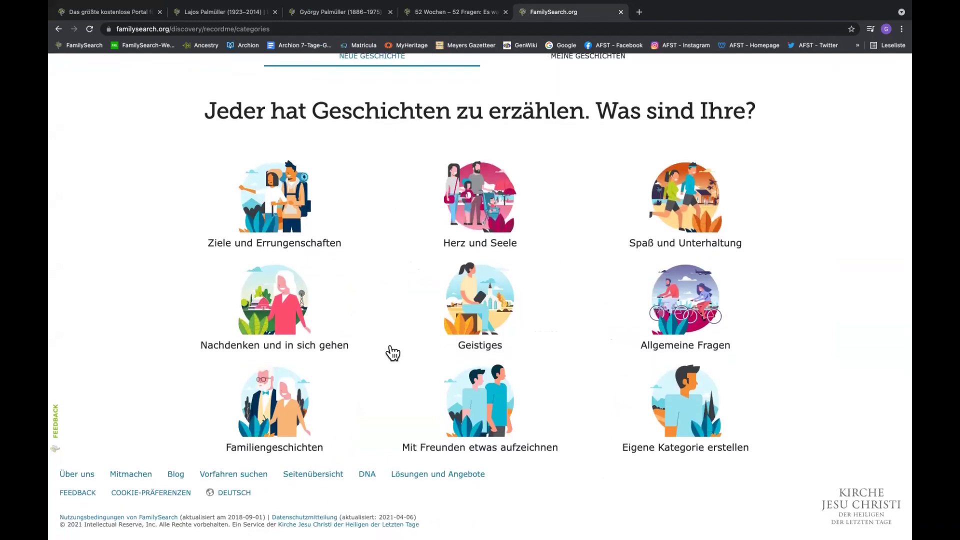
{"action": "left_click", "coordinate": [274, 403]}
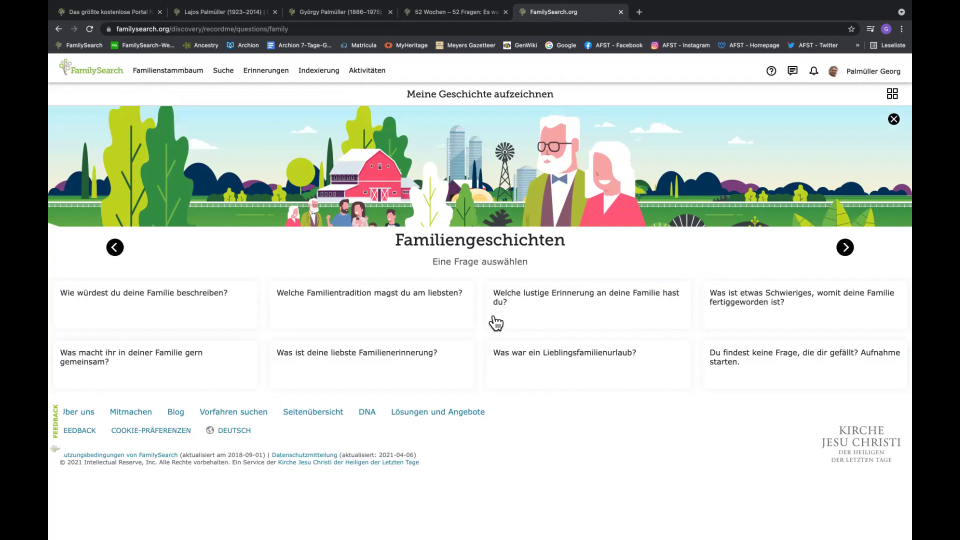
Preview 'Was war ein Lieblingsfamilienurlaub?' without recording, then open the Herz und Seele prompts.
{"action": "left_click", "coordinate": [535, 363]}
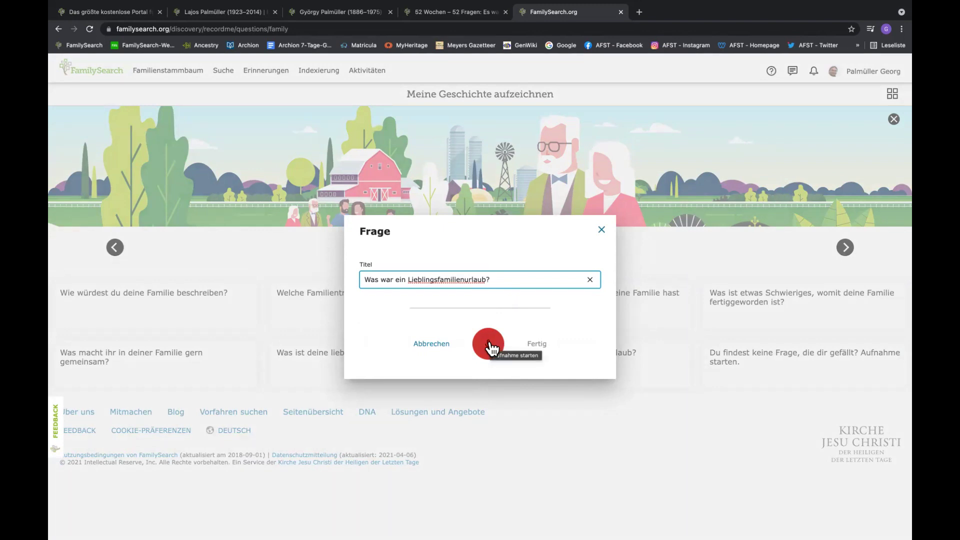
{"action": "left_click", "coordinate": [601, 232]}
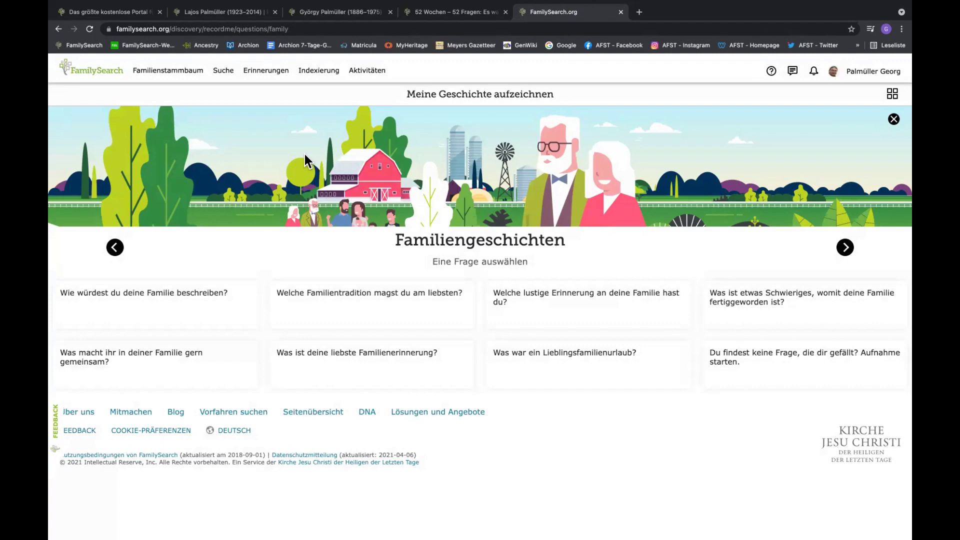
{"action": "left_click", "coordinate": [59, 29]}
{"action": "left_click", "coordinate": [494, 246]}
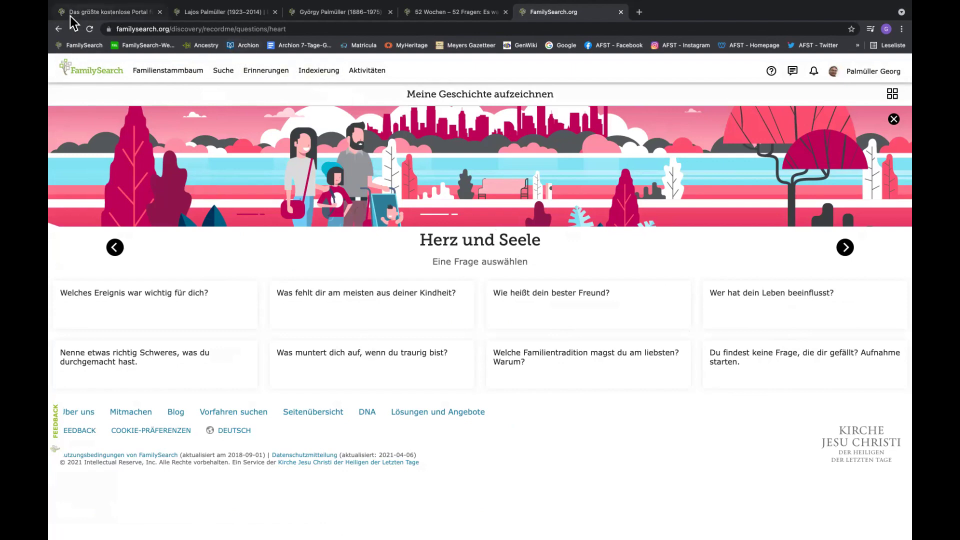
Go back from the Herz und Seele questions to the nine-category overview.
{"action": "left_click", "coordinate": [59, 29]}
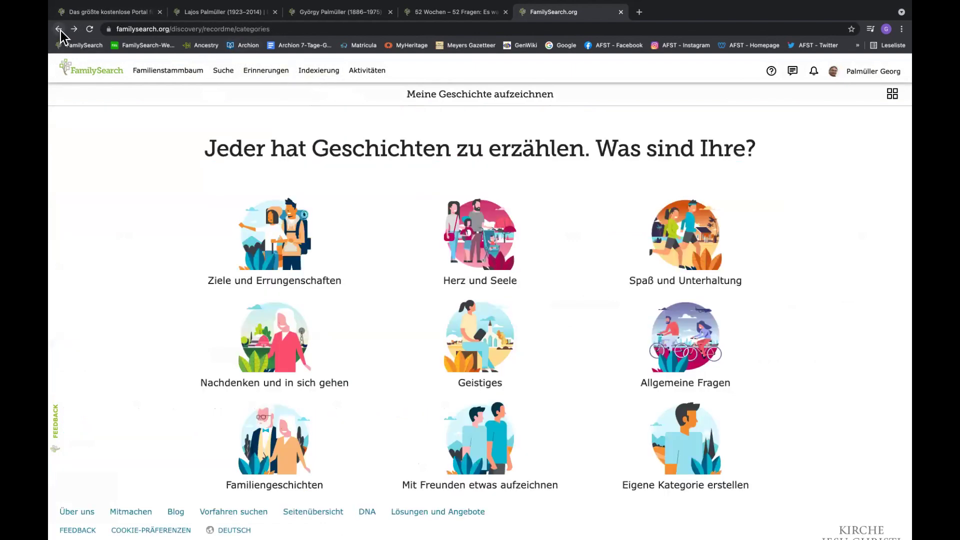